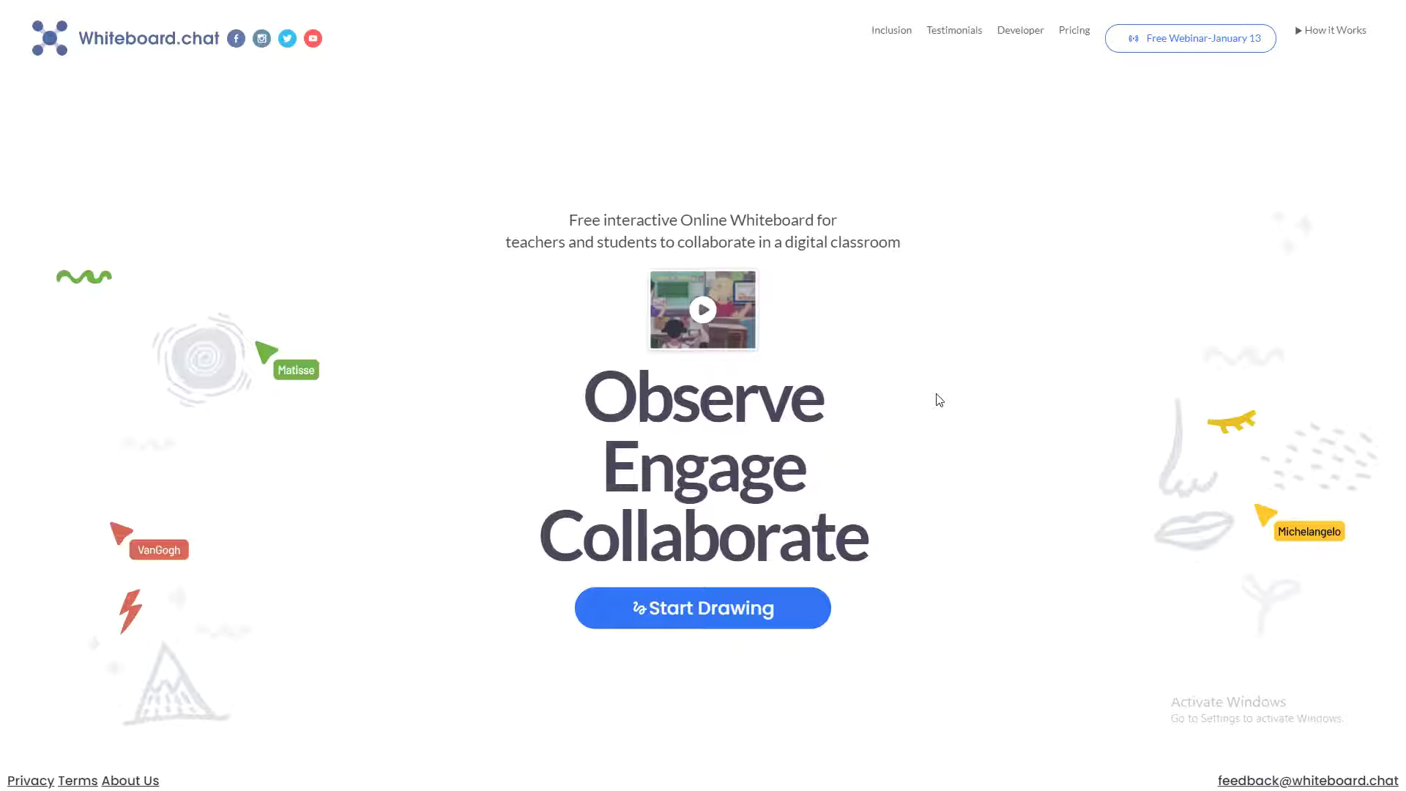
Create a new board for teaching and start its guided tour
{"action": "left_click", "coordinate": [744, 621]}
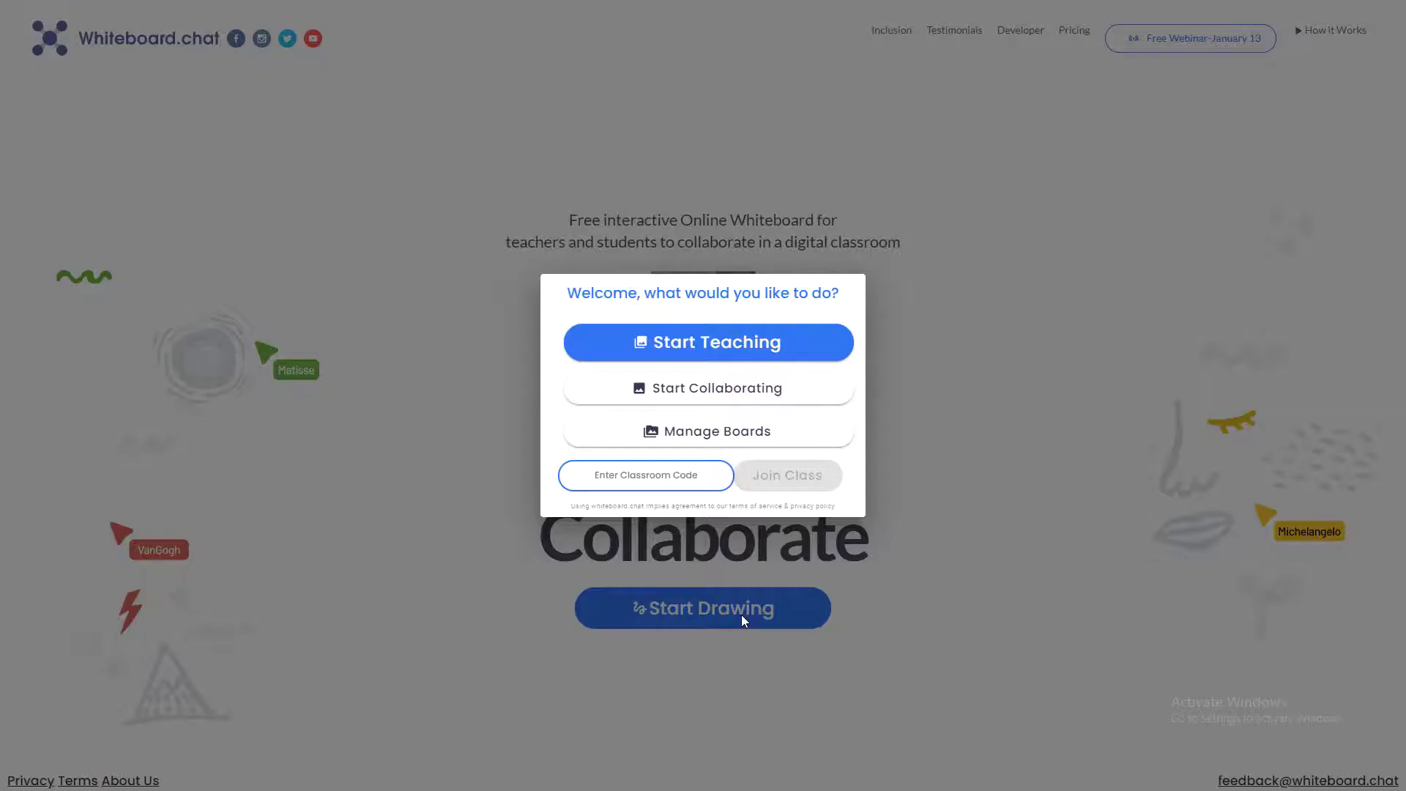
{"action": "left_click", "coordinate": [716, 350]}
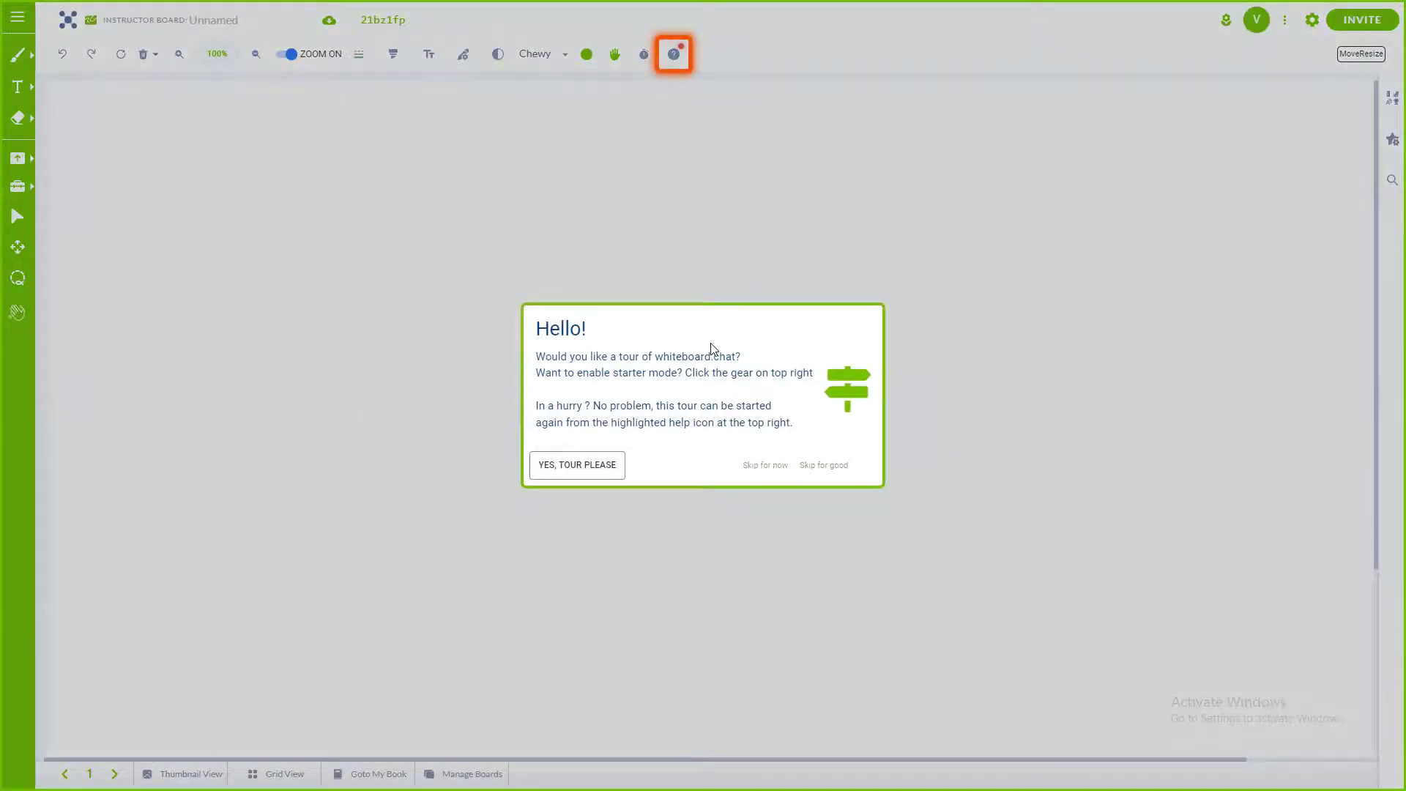
{"action": "left_click", "coordinate": [608, 473]}
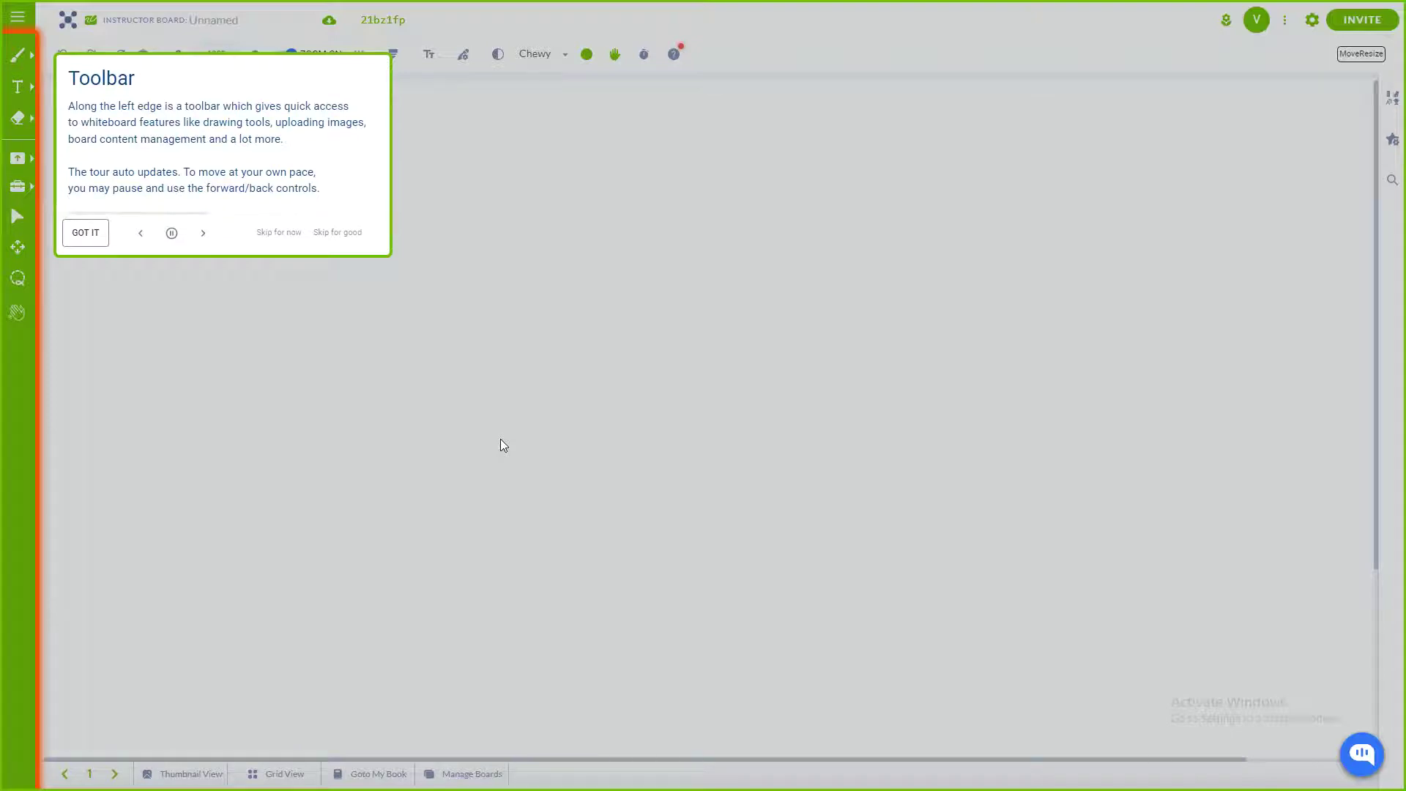
Go through the guided tour's explanations from Toolbar to Pages, including Board Name, Quick tools, Participants, Board Actions, Login & Settings and Widgets
{"action": "left_click", "coordinate": [88, 233]}
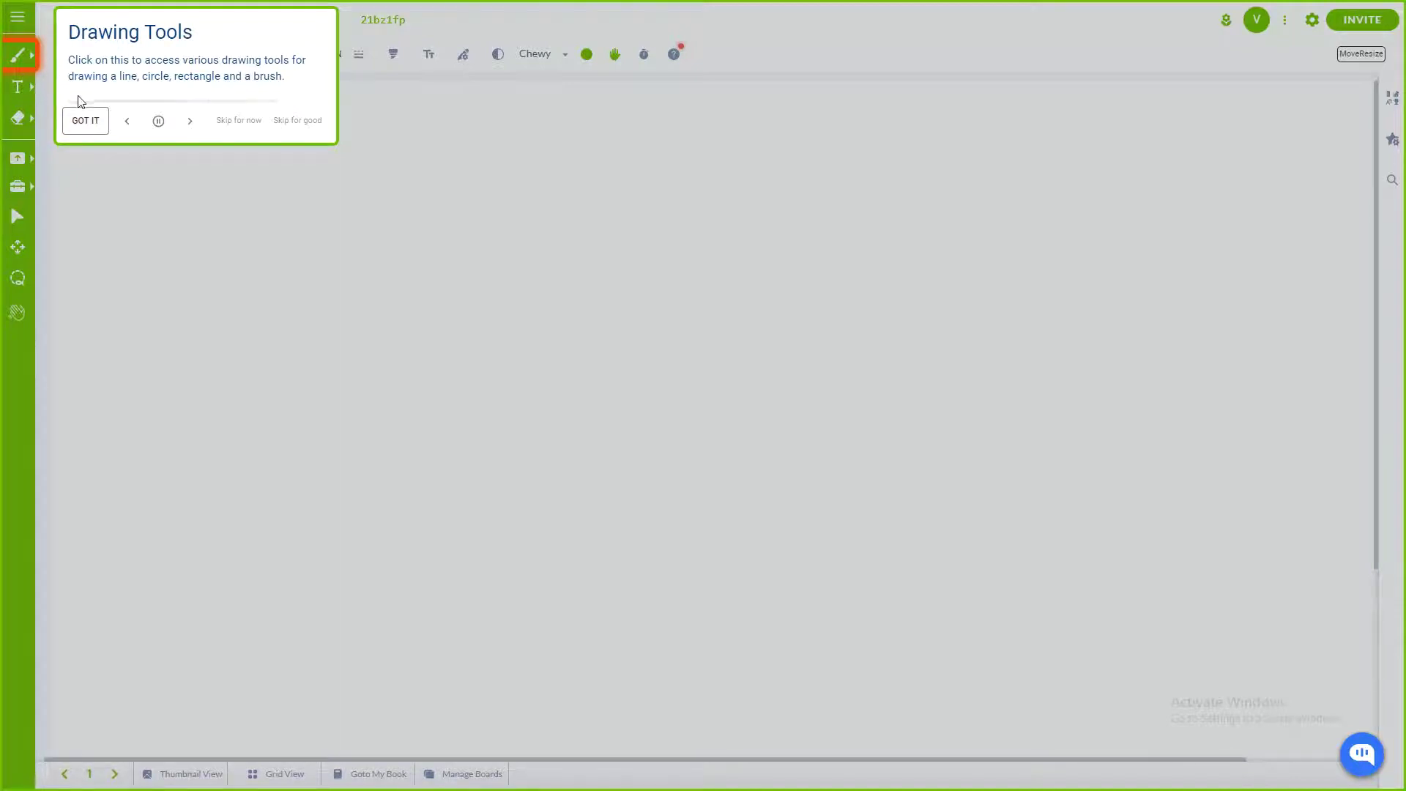
{"action": "left_click", "coordinate": [85, 122]}
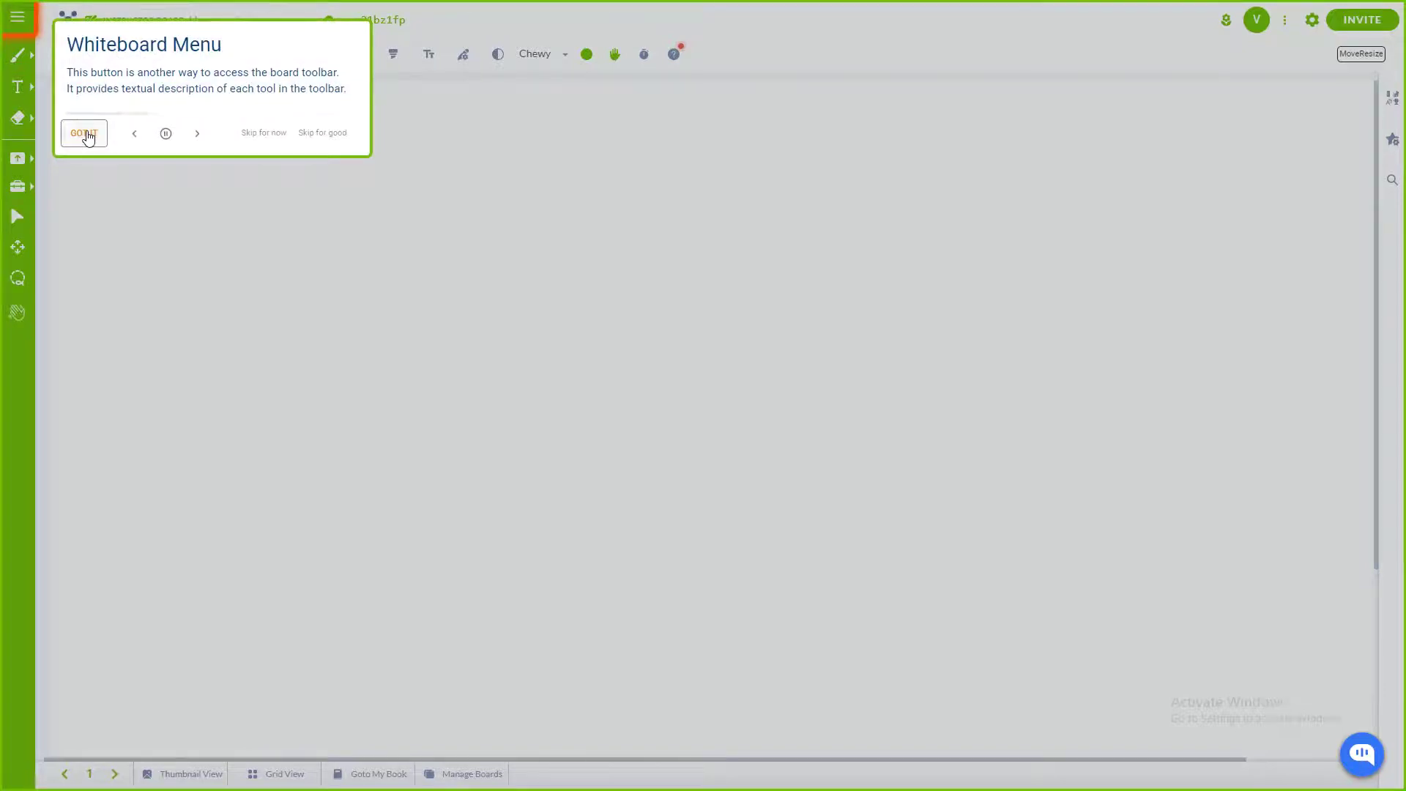
{"action": "left_click", "coordinate": [87, 136]}
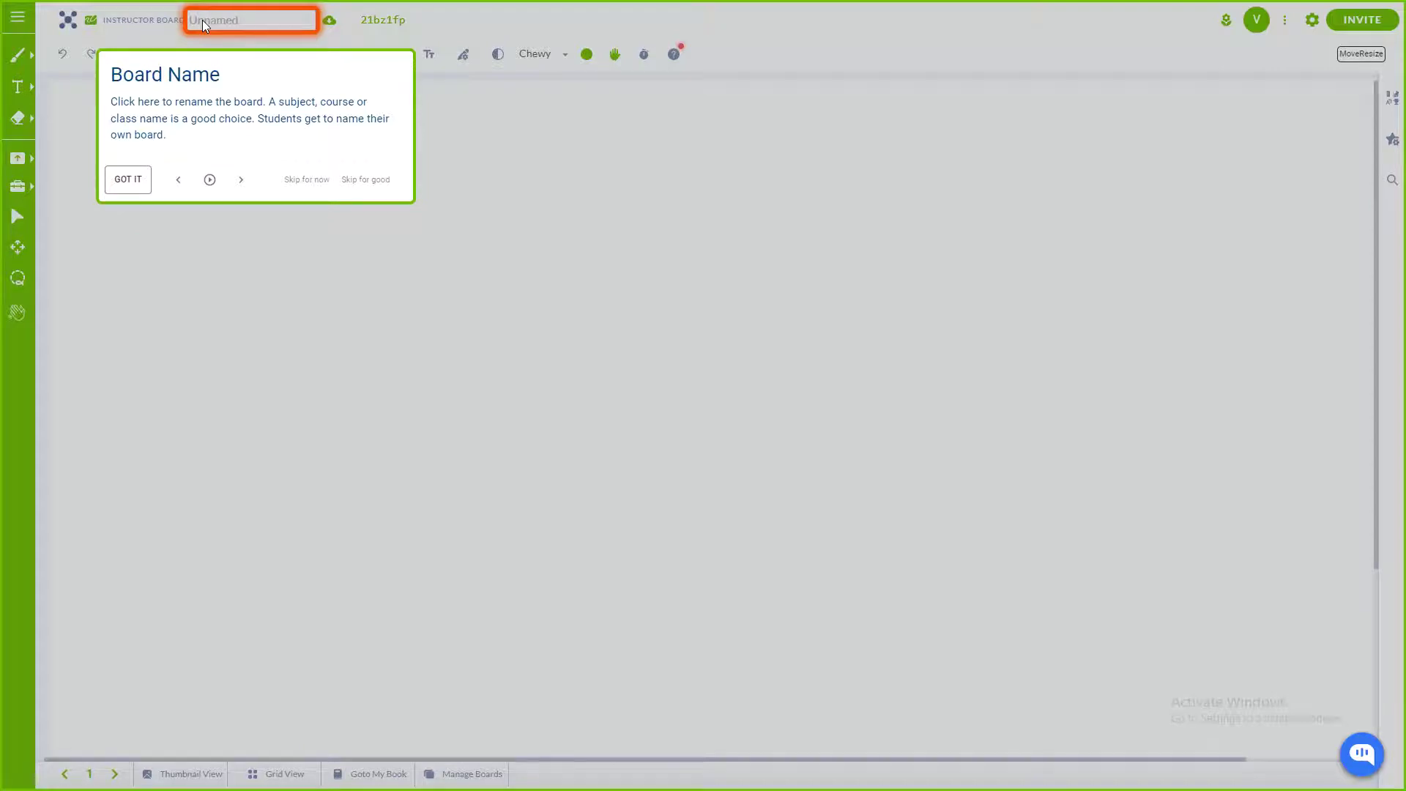
{"action": "left_click", "coordinate": [236, 181]}
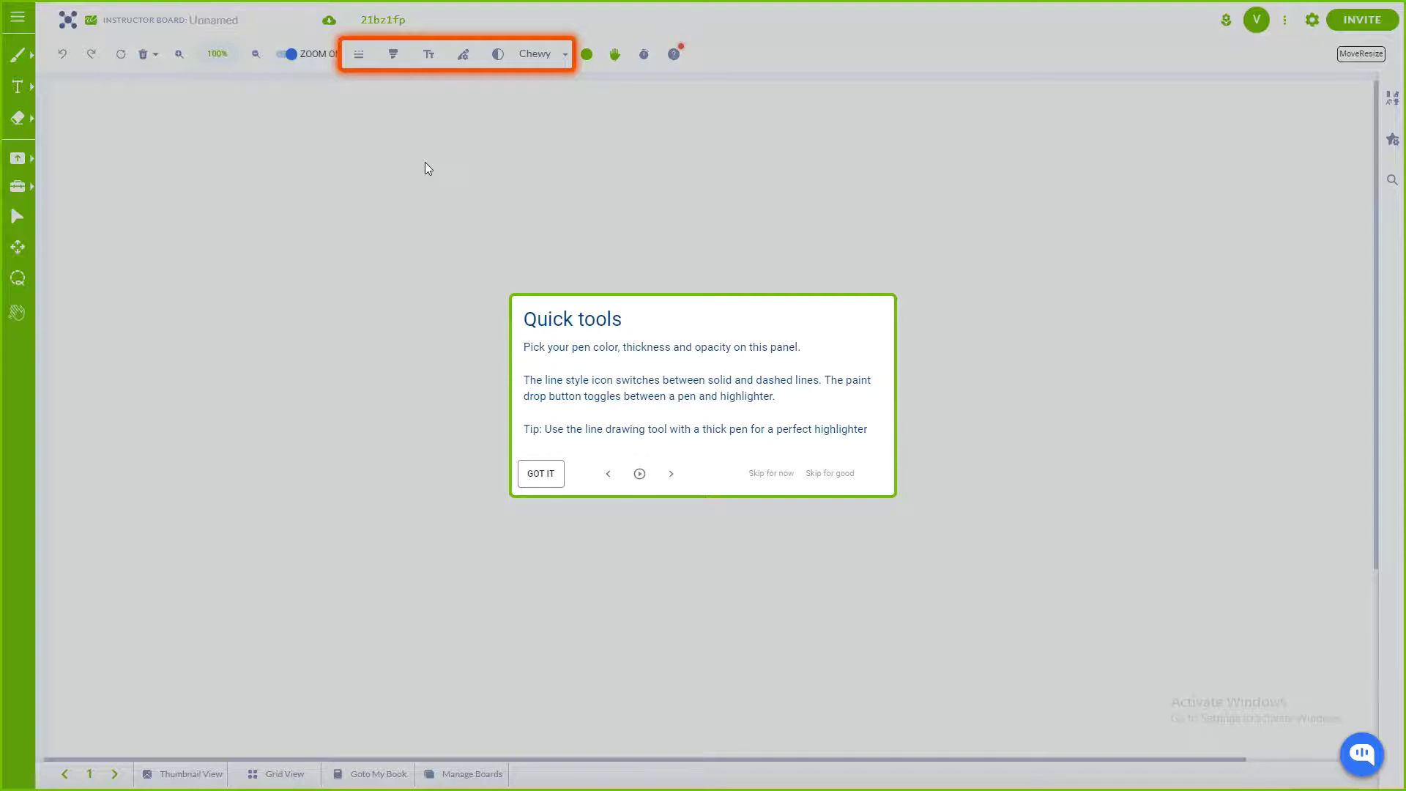
{"action": "left_click", "coordinate": [671, 474]}
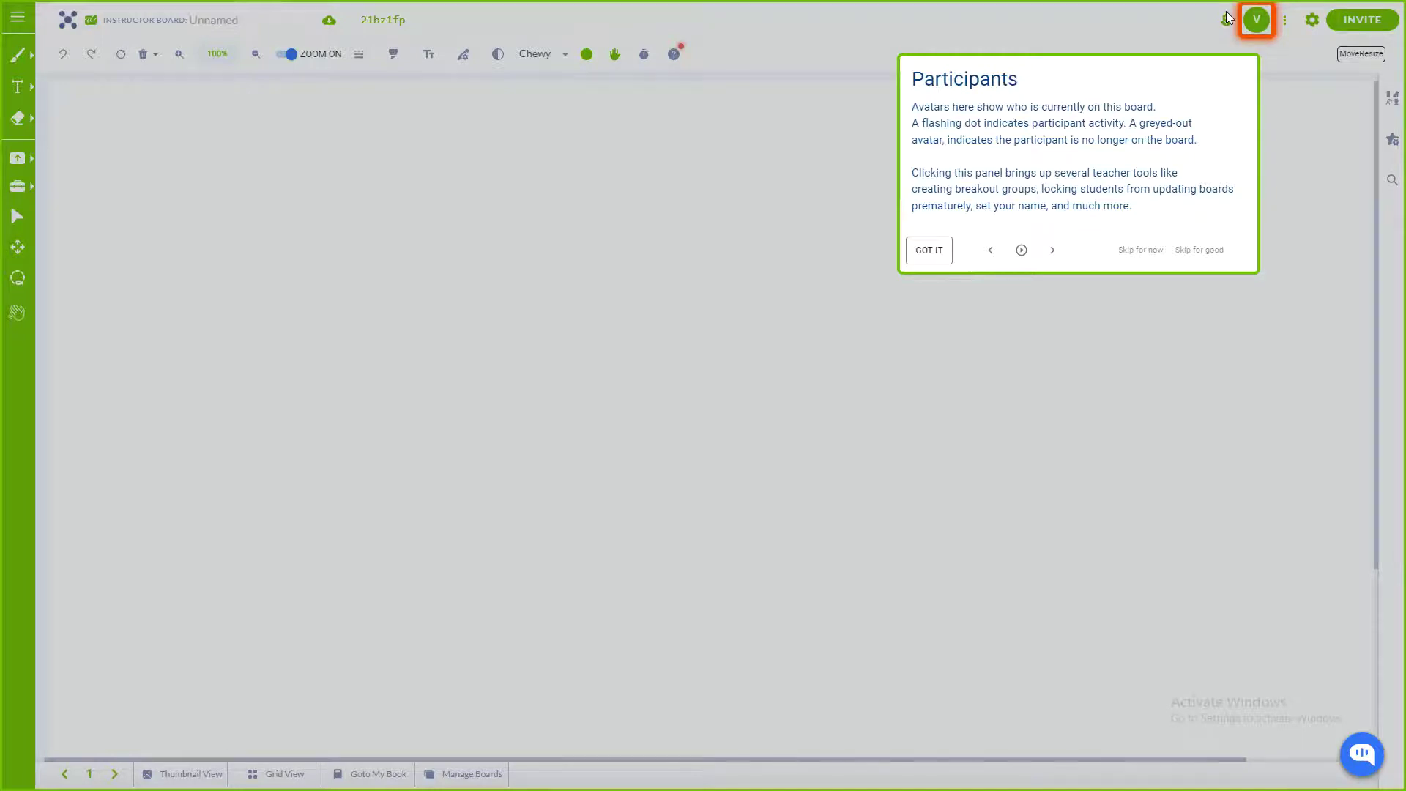
{"action": "left_click", "coordinate": [1054, 251]}
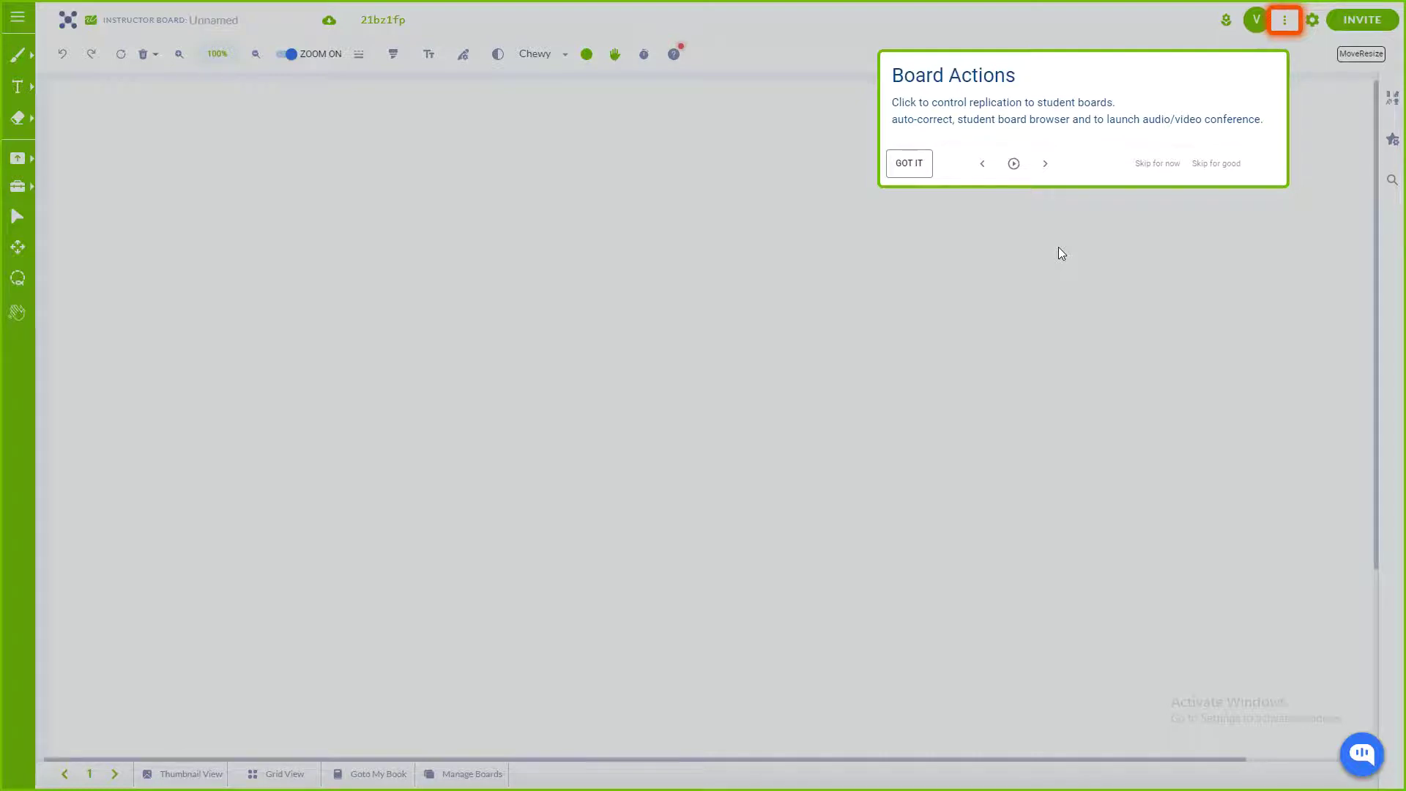
{"action": "left_click", "coordinate": [1052, 166]}
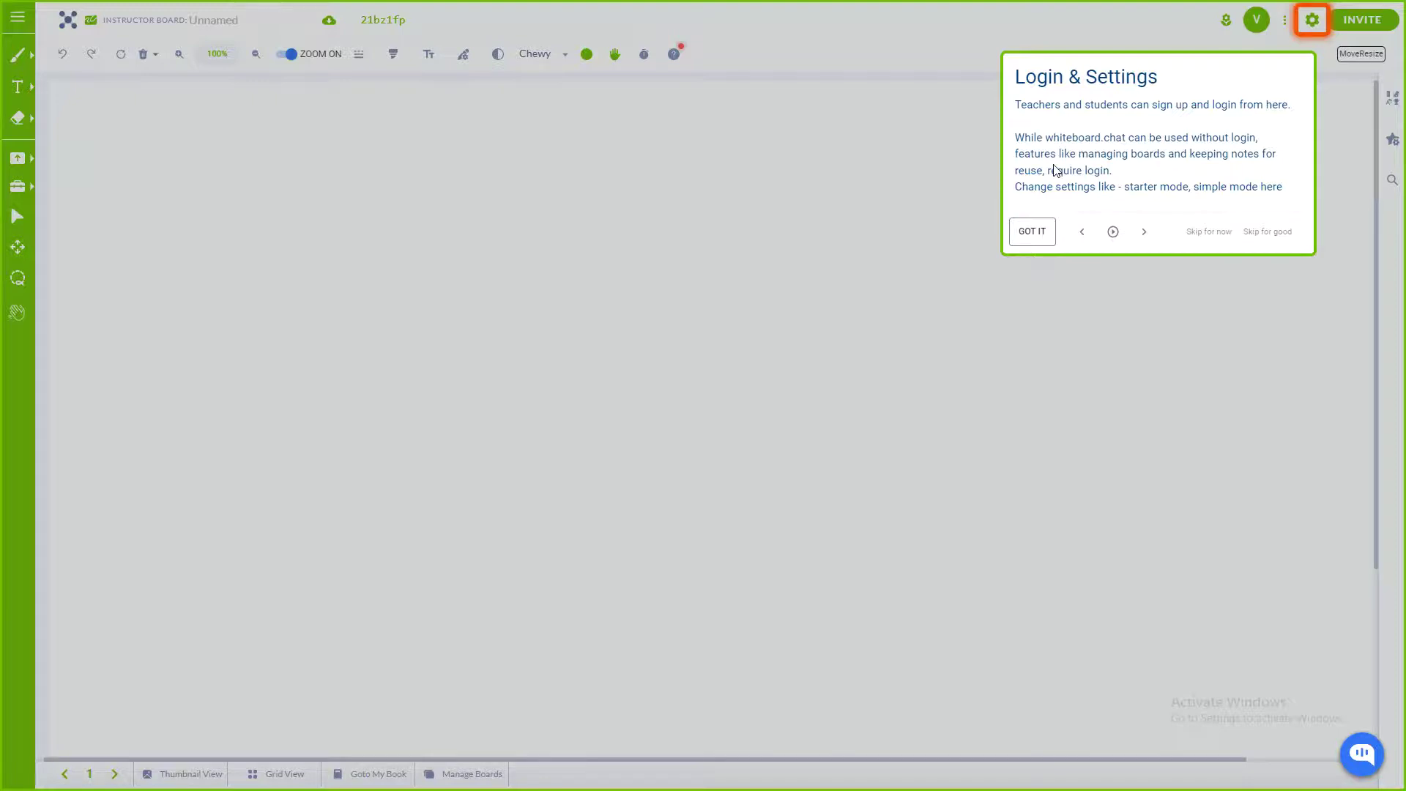
{"action": "left_click", "coordinate": [1145, 232]}
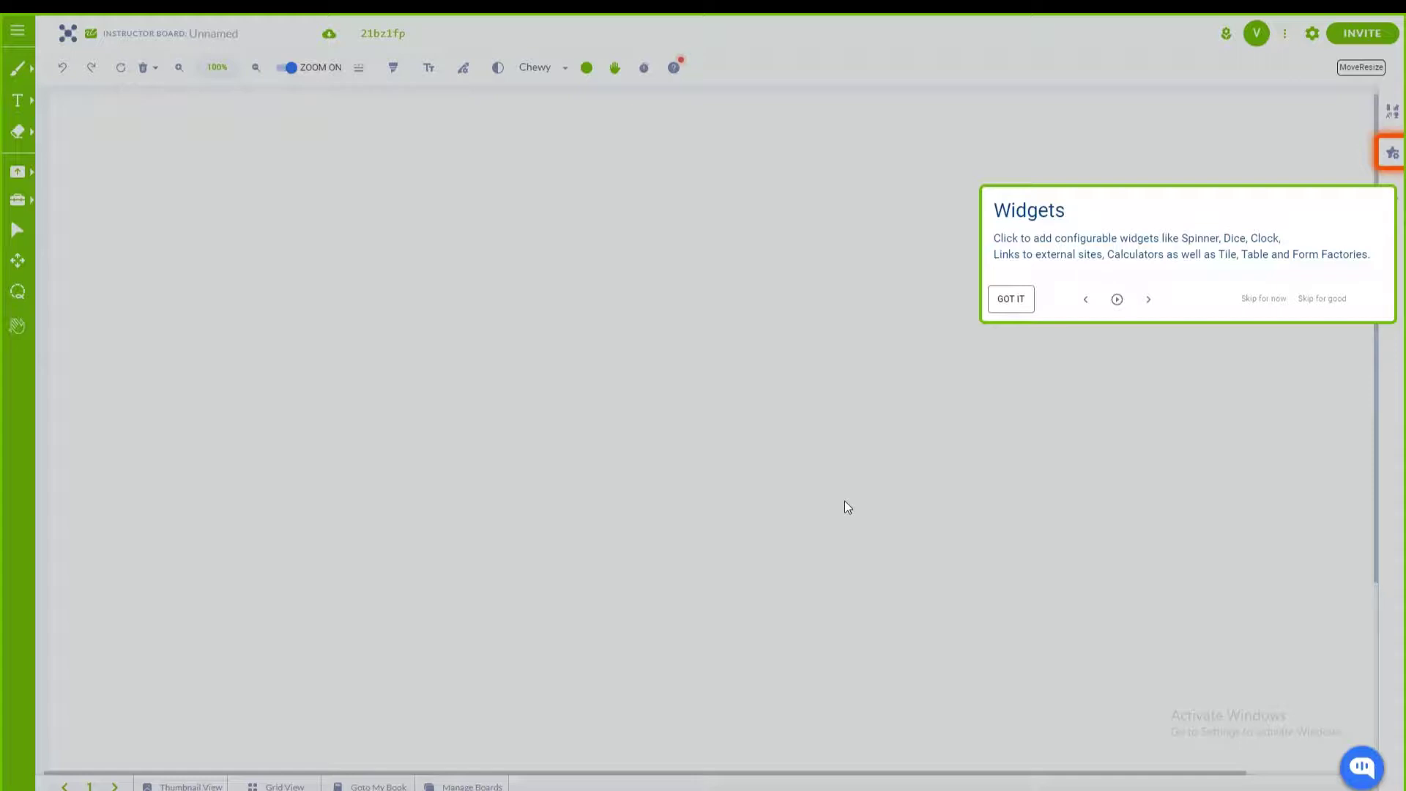
{"action": "left_click", "coordinate": [1147, 300]}
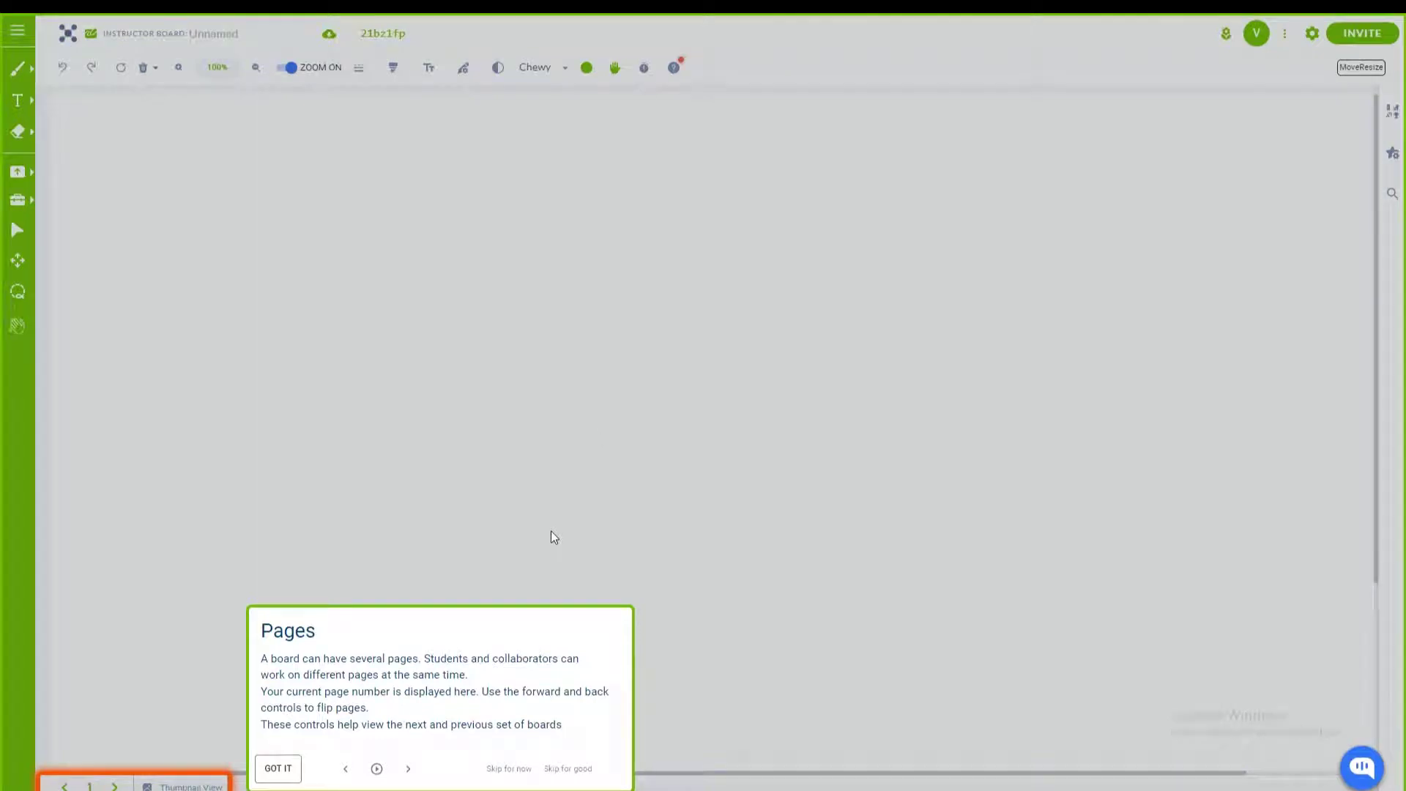
Close the guided tour and name the instructor board "Teaching Partner"
{"action": "left_click", "coordinate": [552, 535]}
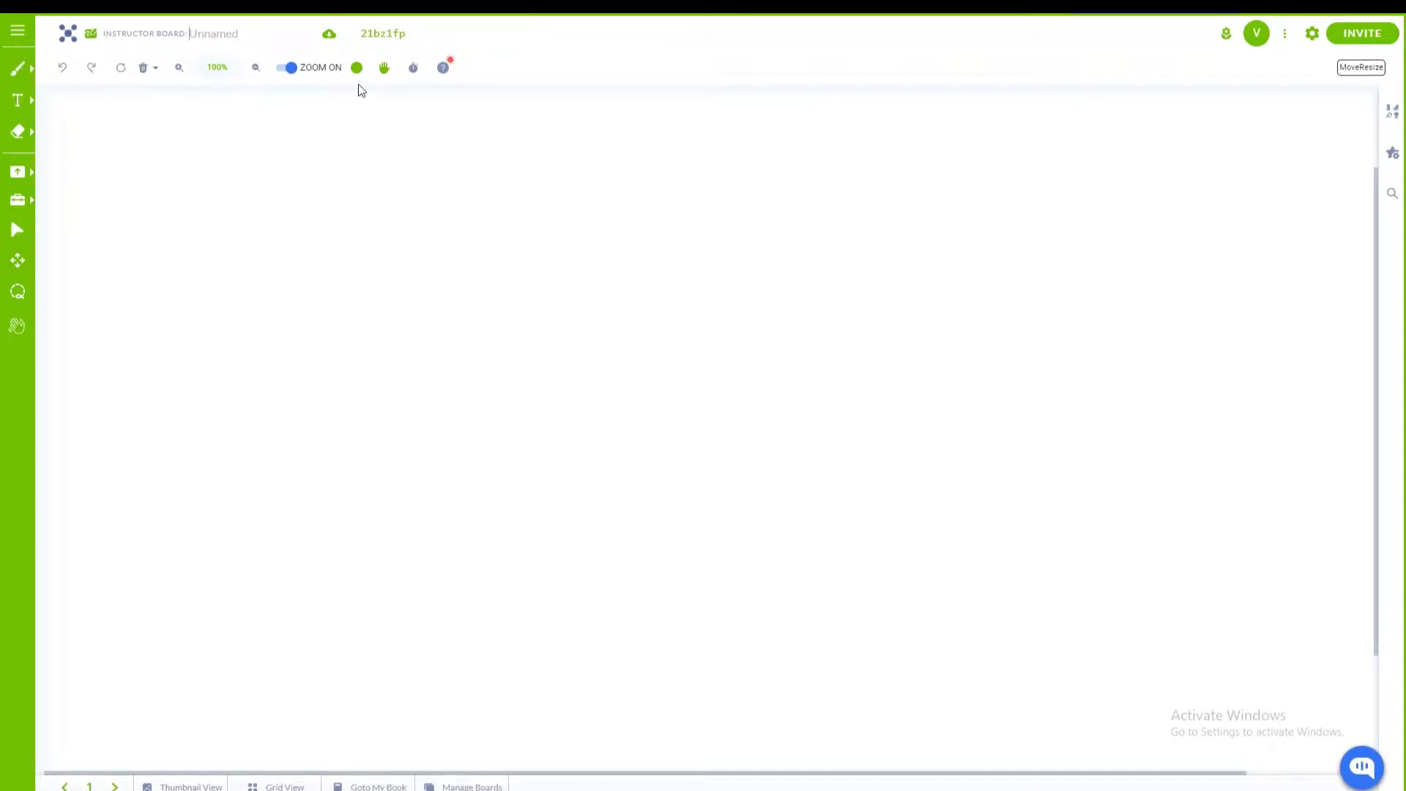
{"action": "type", "text": "Teaching Partner"}
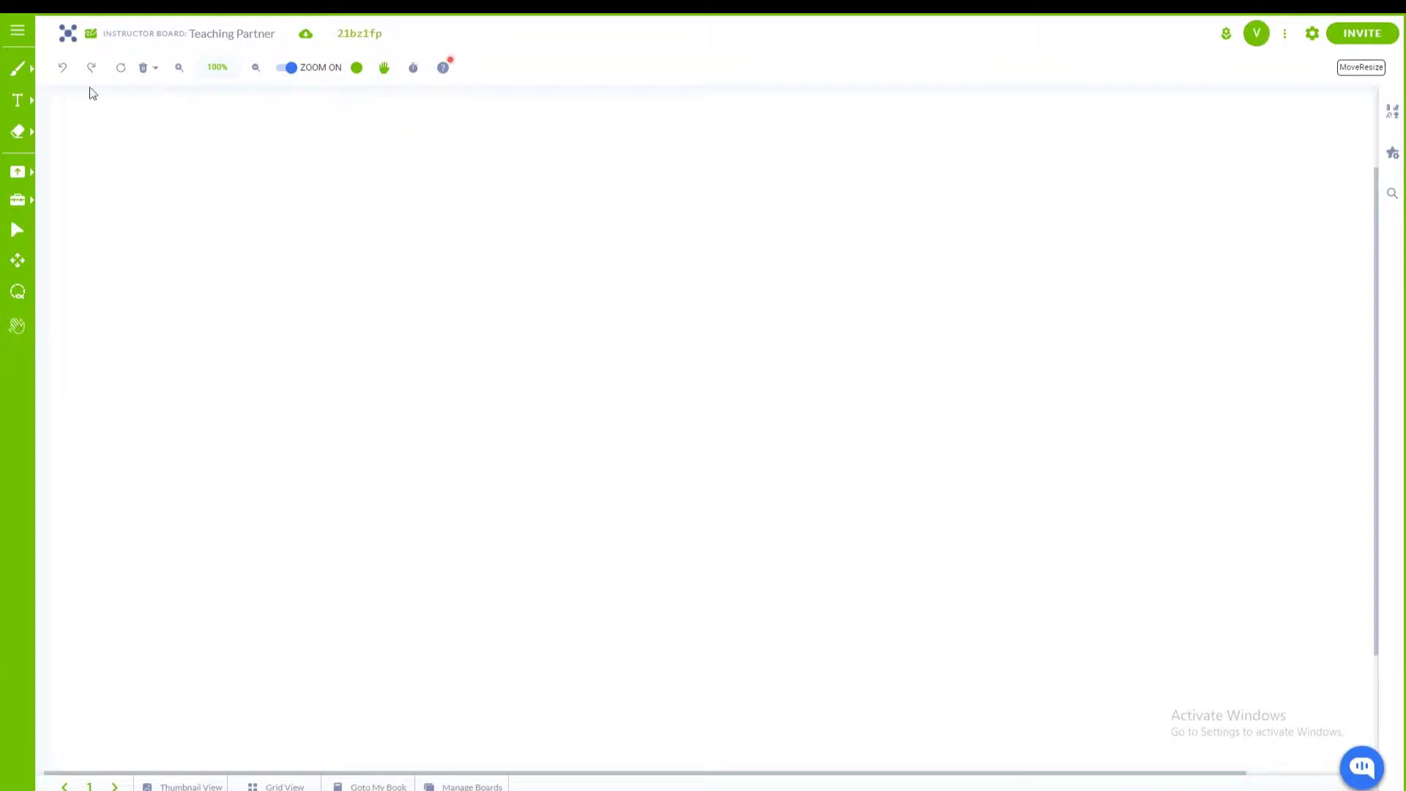
Adjust the text size and write "This is the first line" on the board with the Basic Text Editor
{"action": "left_click", "coordinate": [29, 73]}
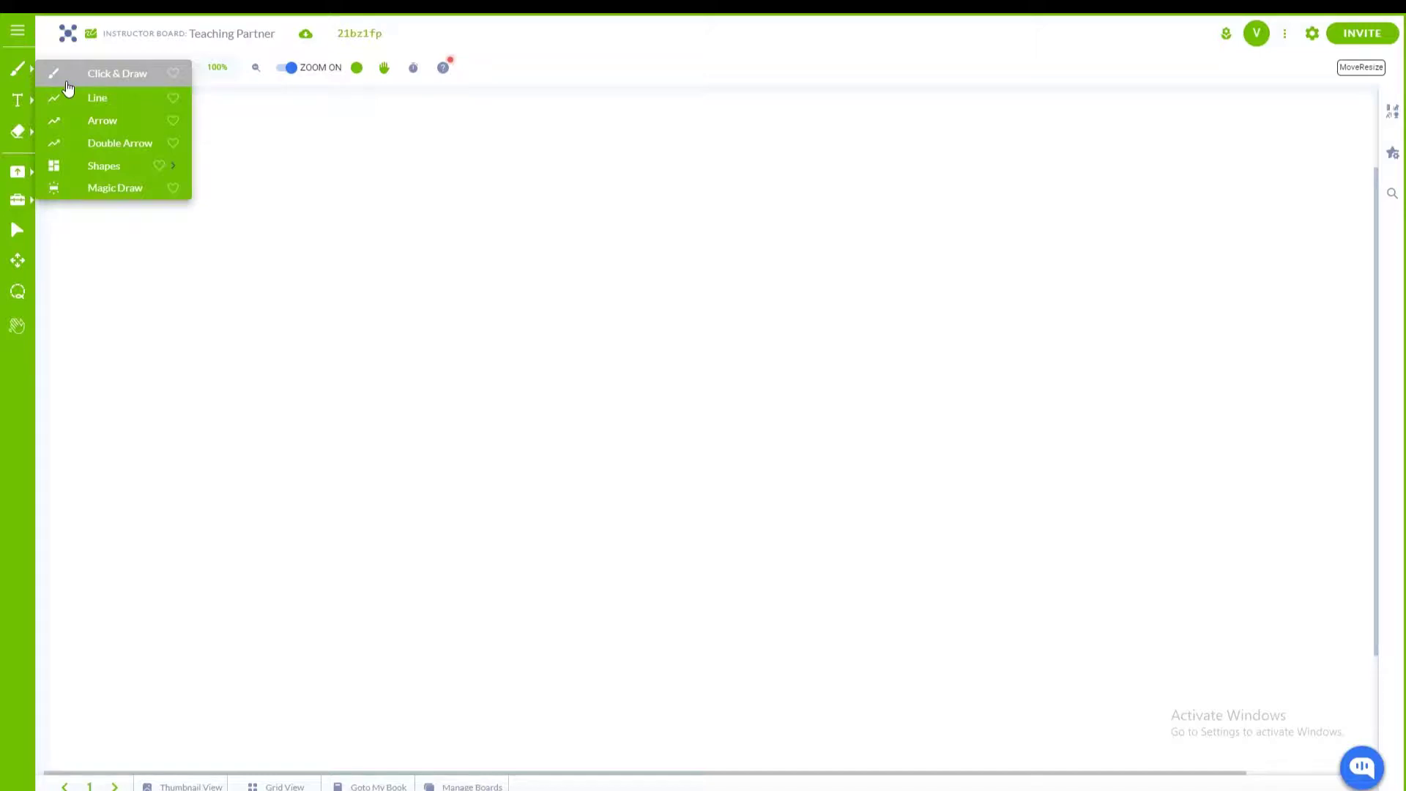
{"action": "left_click", "coordinate": [30, 100]}
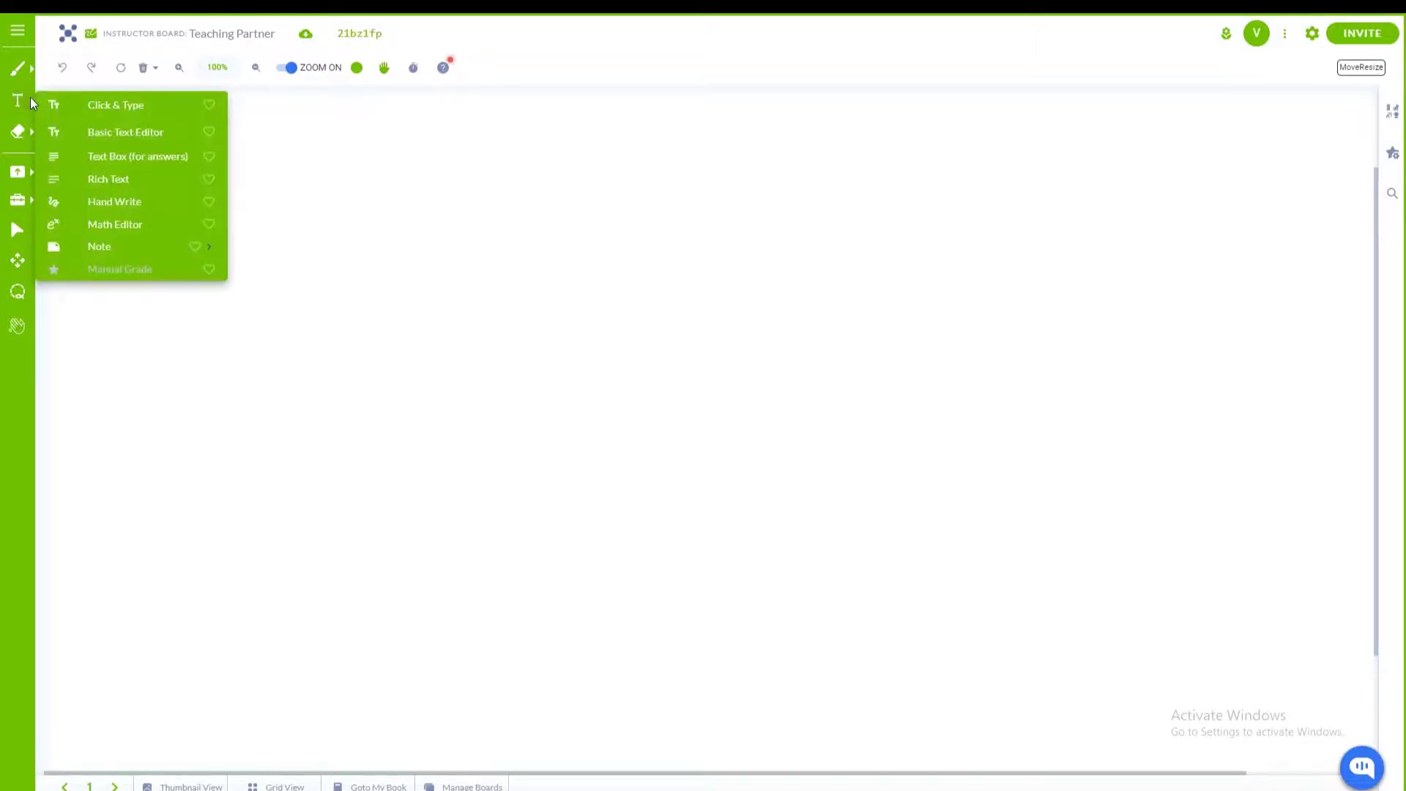
{"action": "left_click", "coordinate": [128, 135]}
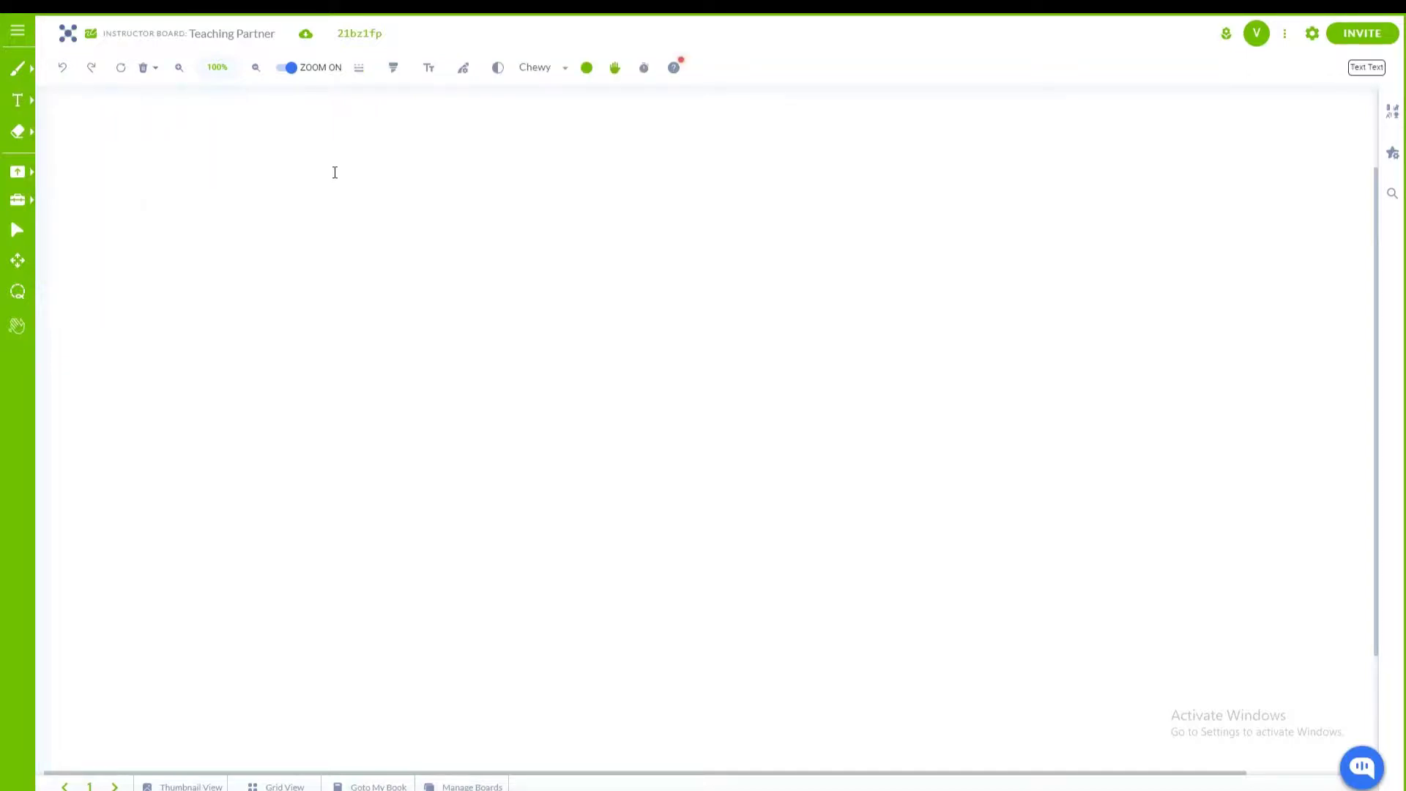
{"action": "left_click", "coordinate": [428, 67]}
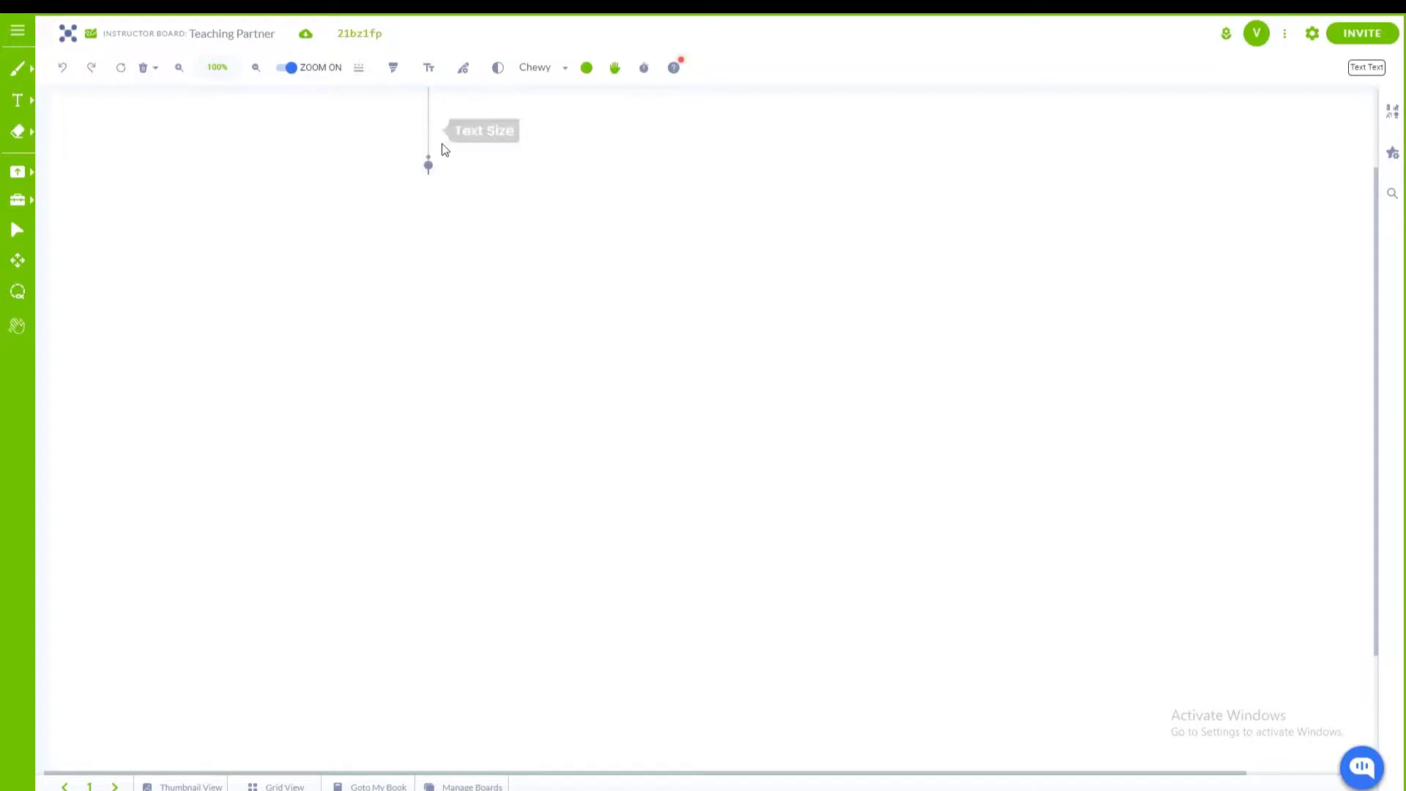
{"action": "left_click_drag", "start_coordinate": [436, 144], "coordinate": [430, 117]}
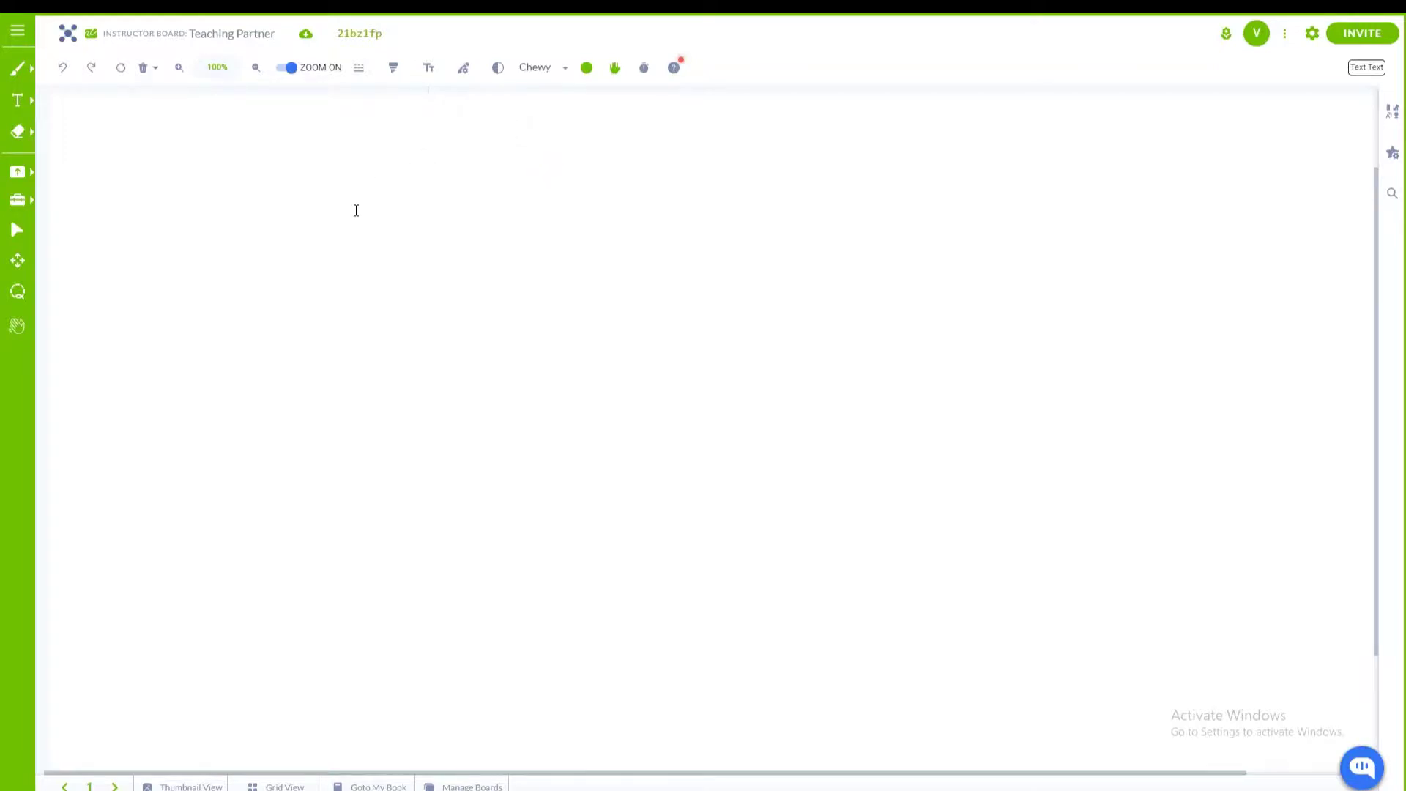
{"action": "left_click", "coordinate": [289, 200]}
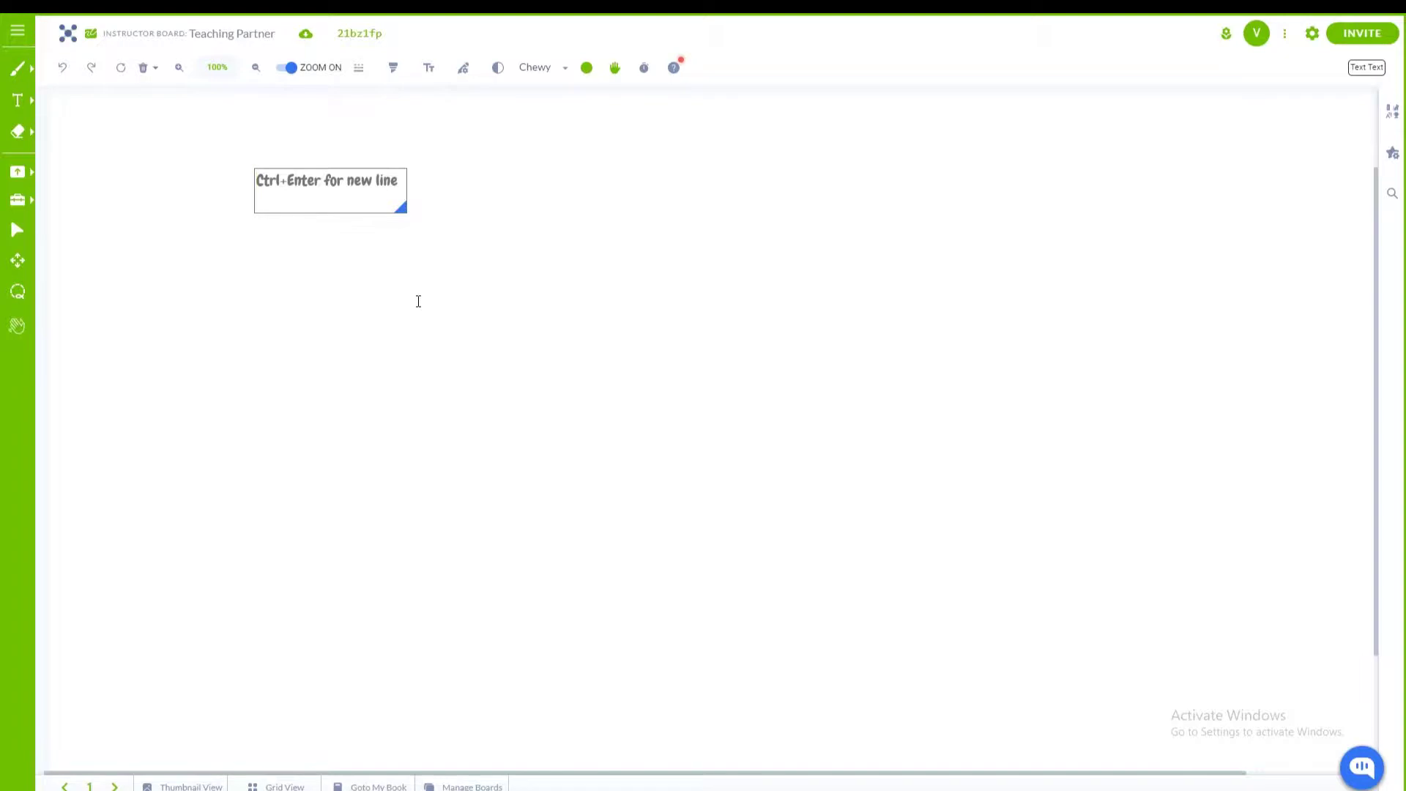
{"action": "type", "text": "This is the first line"}
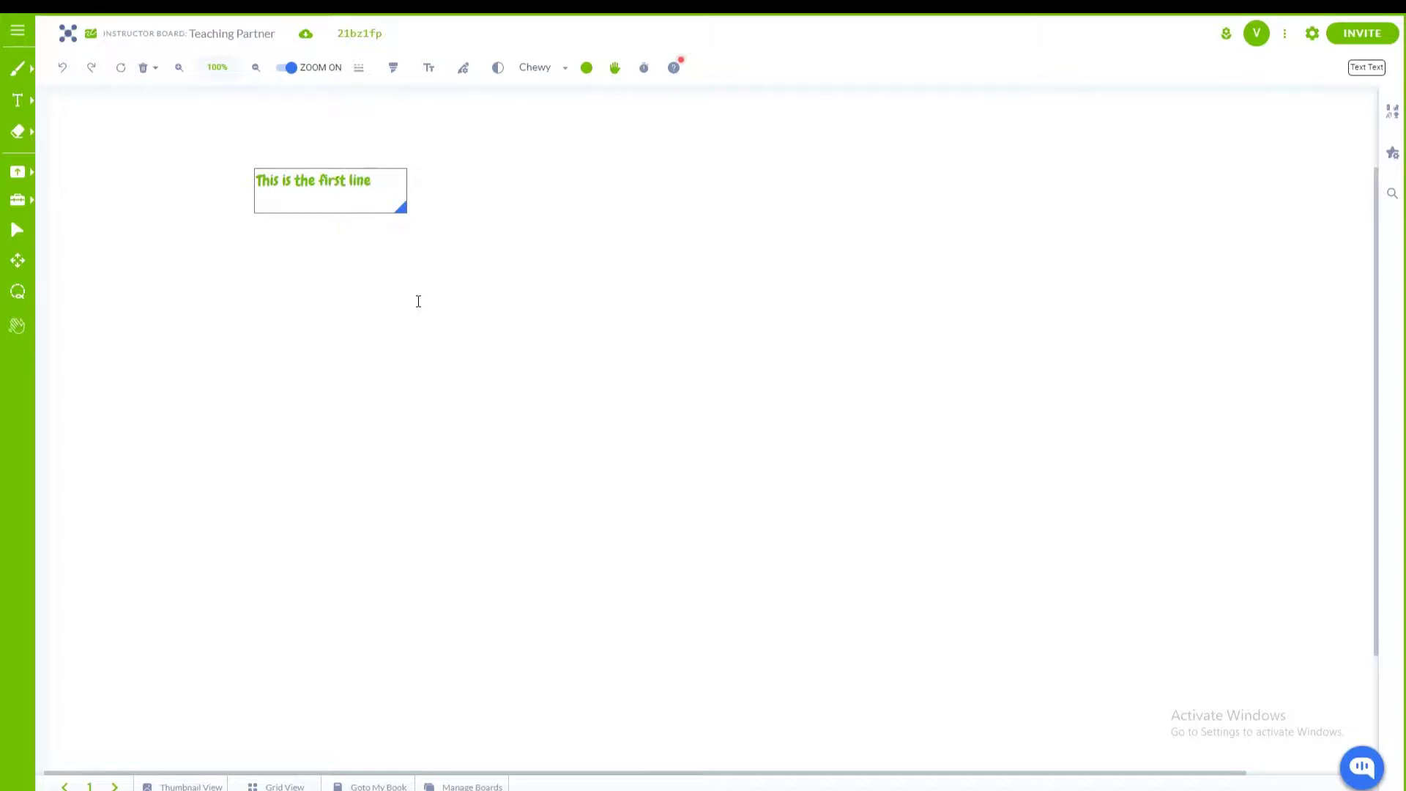
Increase the text size and write "This is the second line" below the first line
{"action": "key", "text": "ctrl+a"}
{"action": "left_click", "coordinate": [429, 67]}
{"action": "left_click_drag", "start_coordinate": [433, 165], "coordinate": [432, 127]}
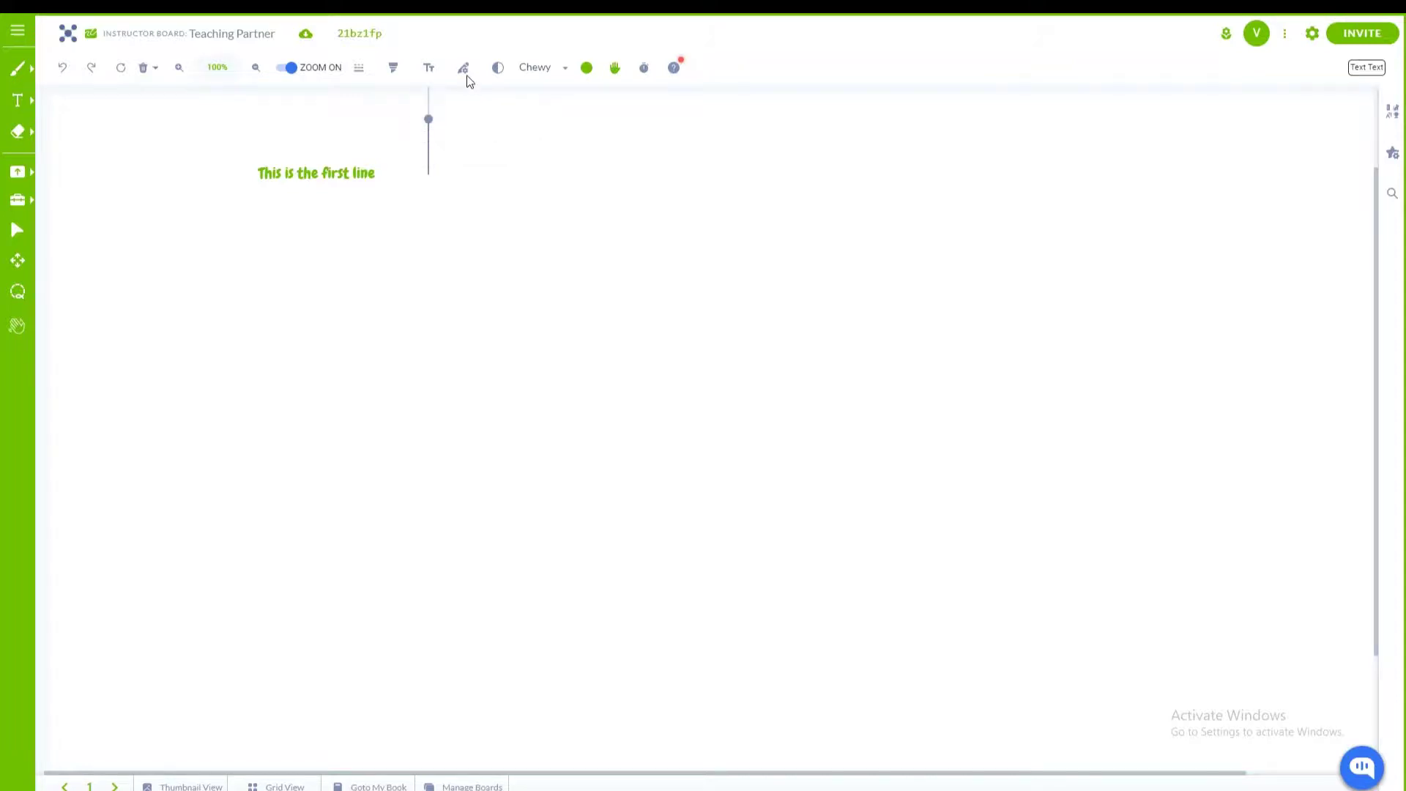
{"action": "left_click", "coordinate": [395, 260]}
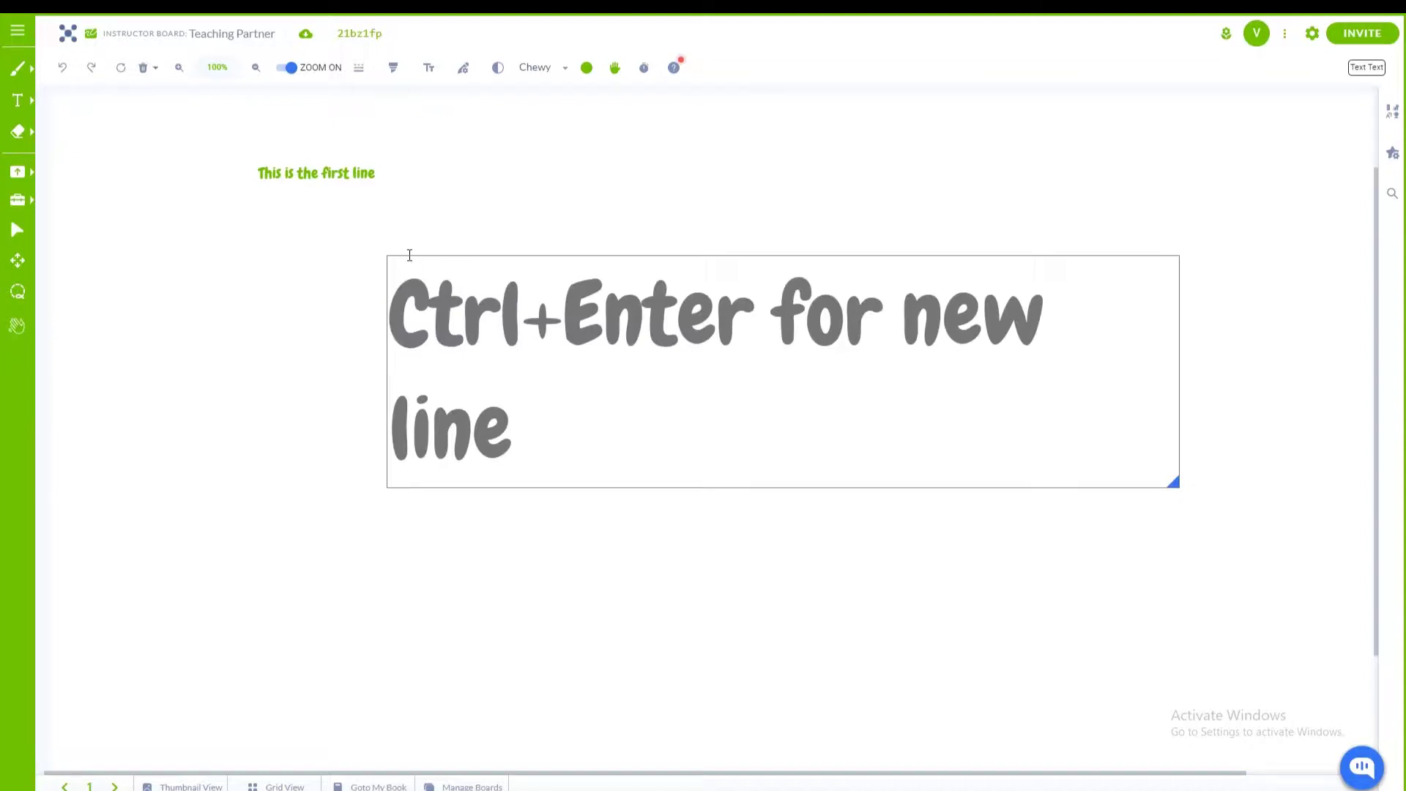
{"action": "type", "text": "This"}
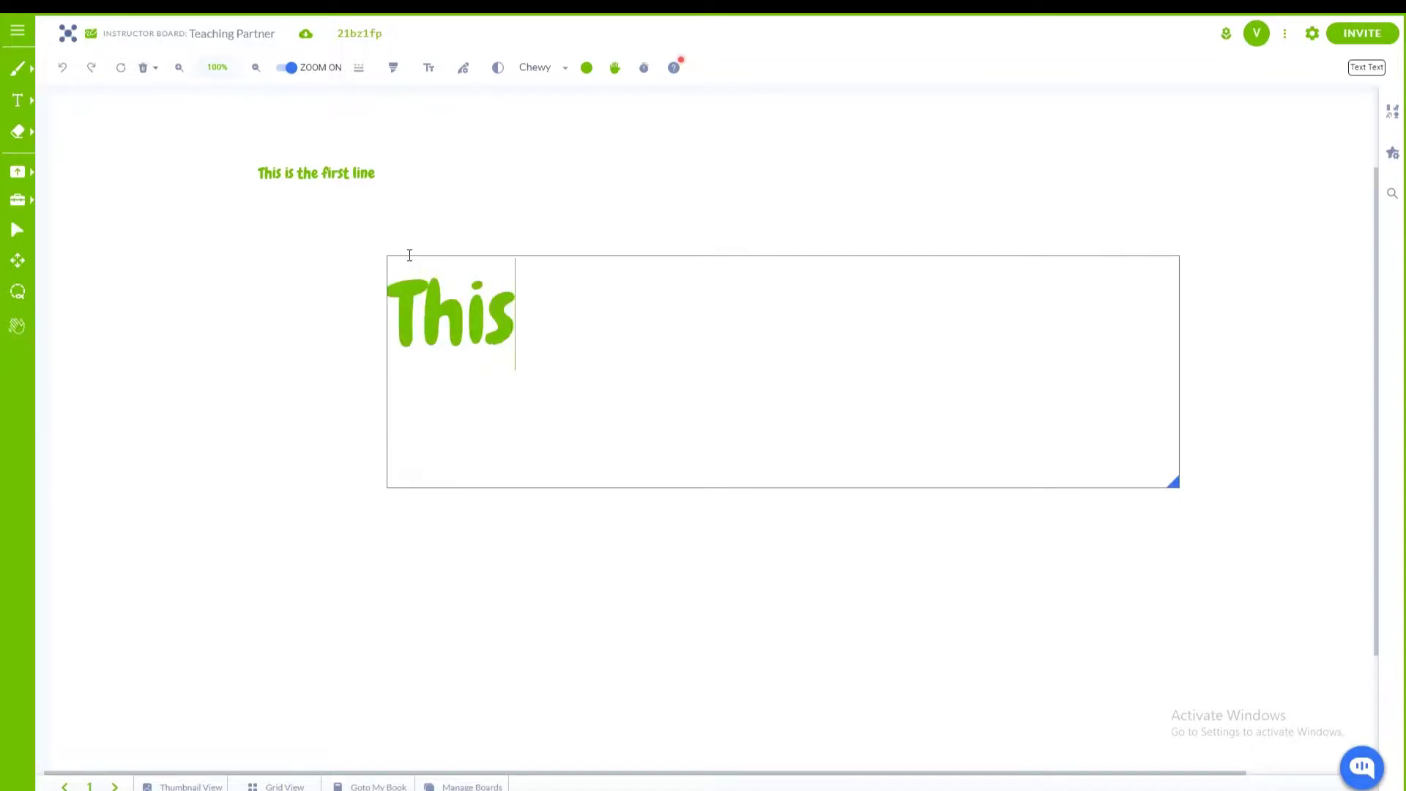
{"action": "type", "text": " is the second lie"}
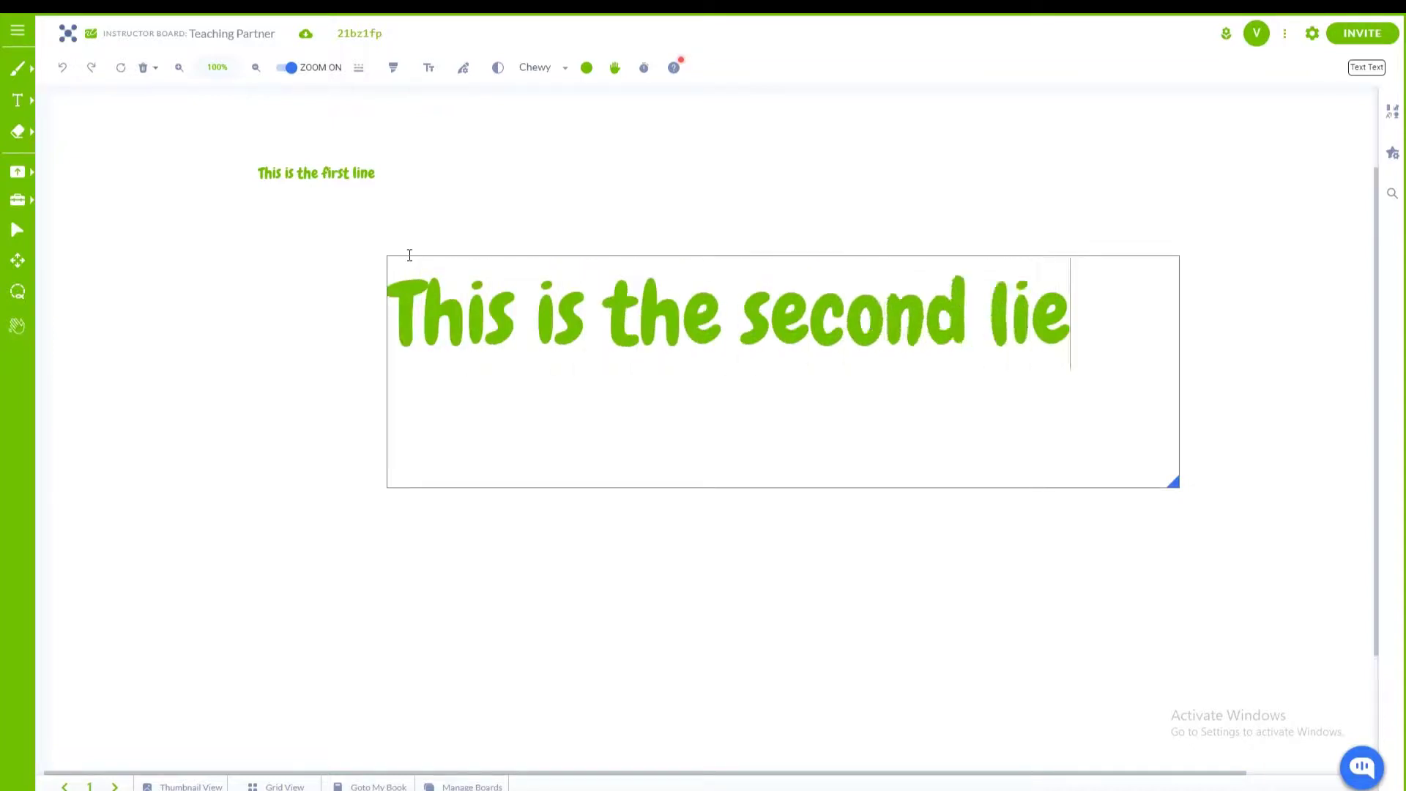
{"action": "key", "text": "BackSpace"}
{"action": "type", "text": "ne"}
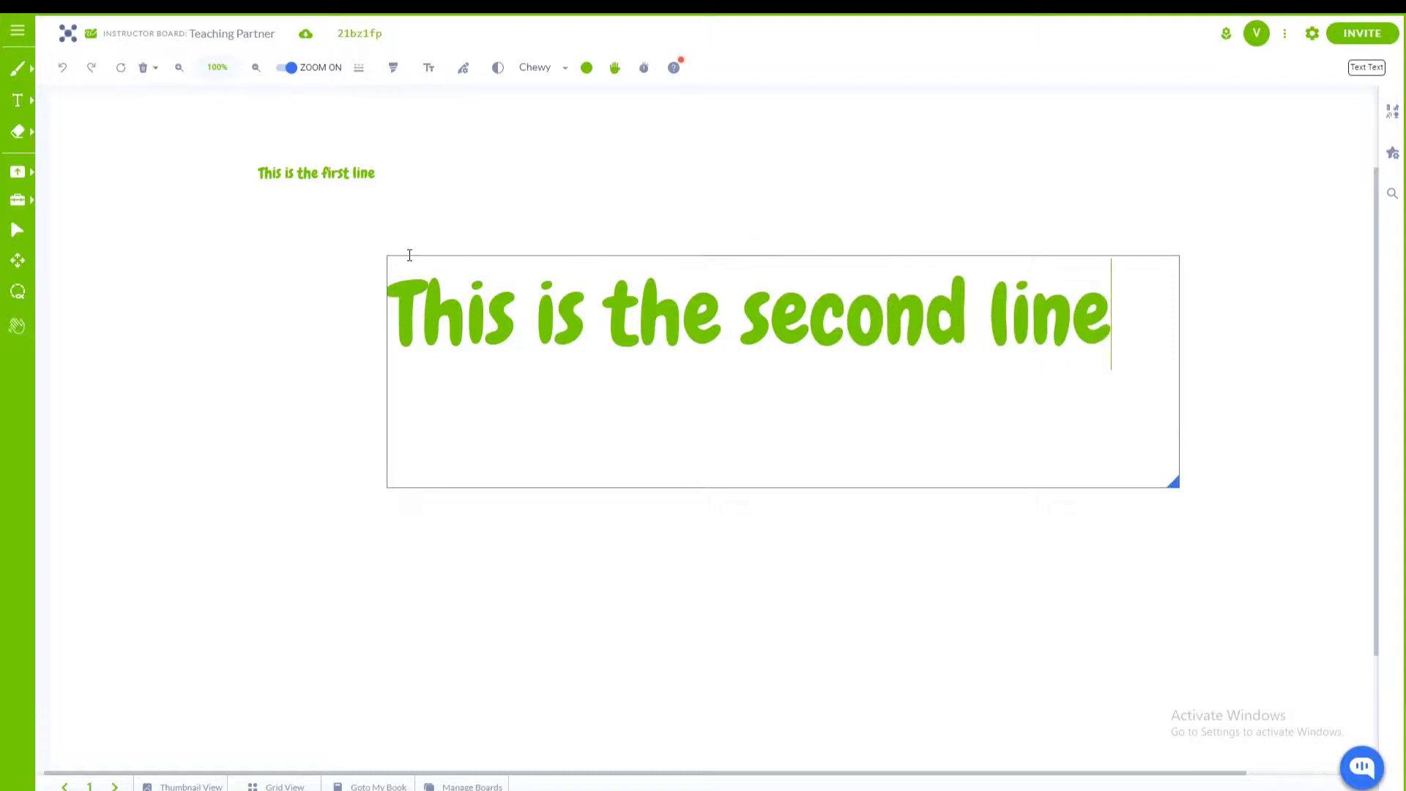
{"action": "left_click", "coordinate": [188, 256]}
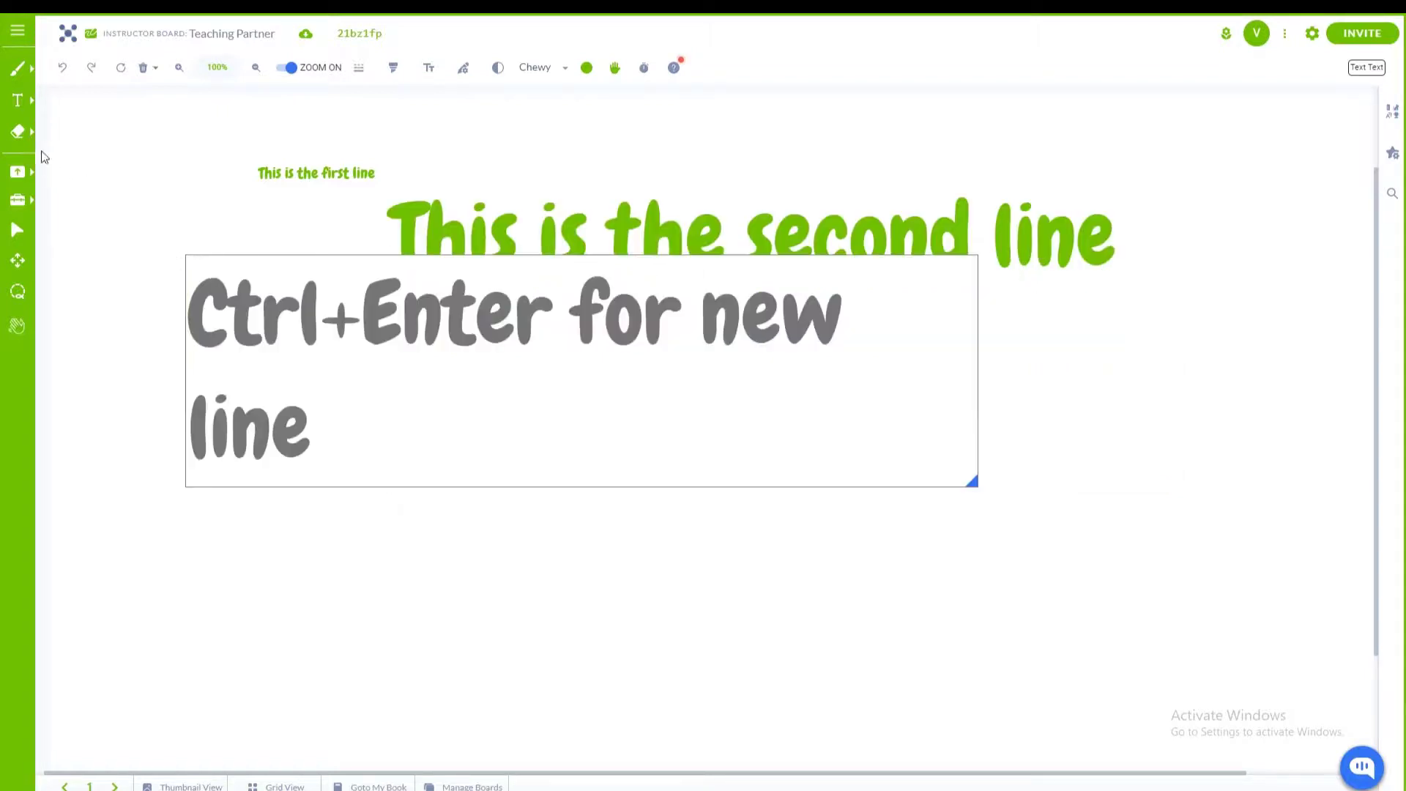
Erase both text lines from the board with the Object Eraser
{"action": "left_click", "coordinate": [31, 136]}
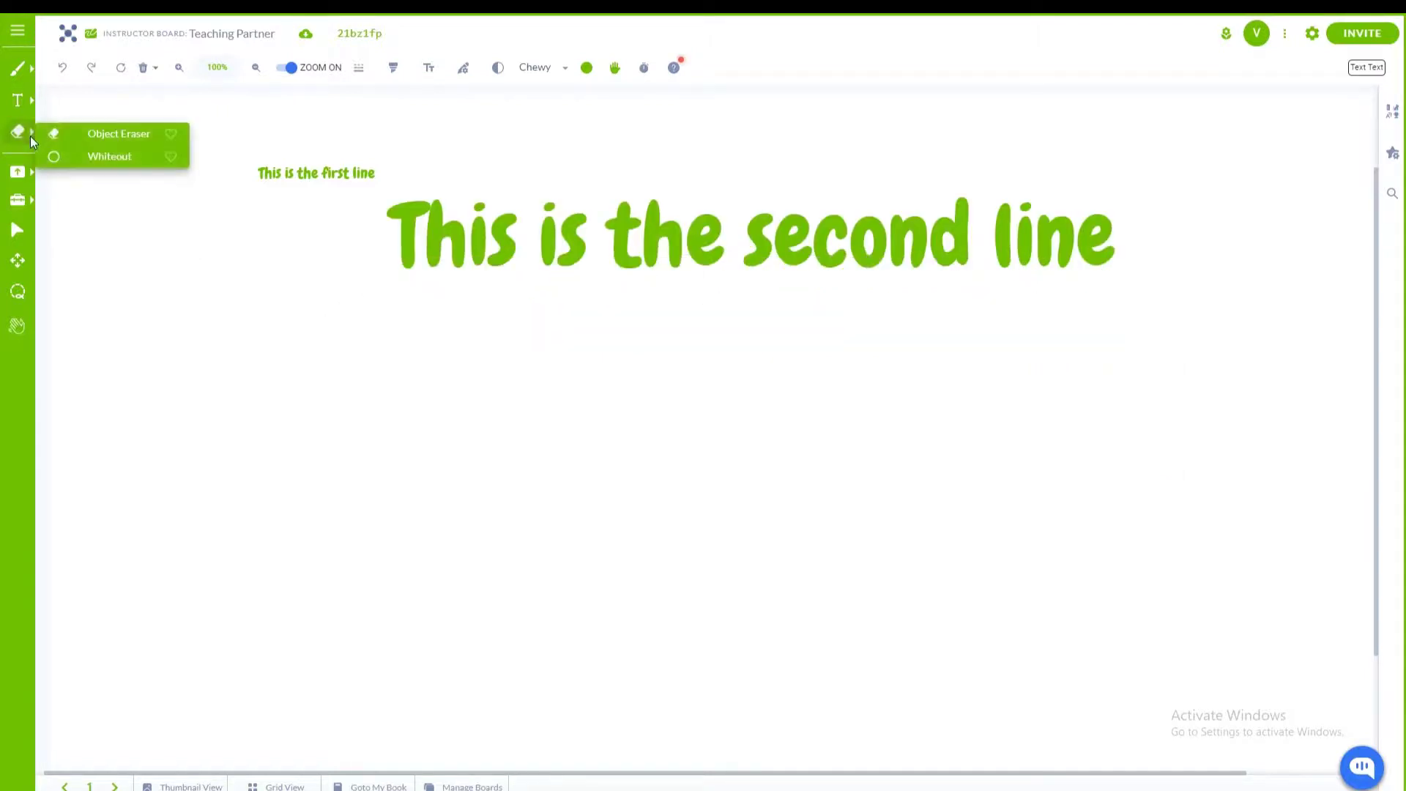
{"action": "left_click", "coordinate": [106, 133]}
{"action": "left_click", "coordinate": [449, 218]}
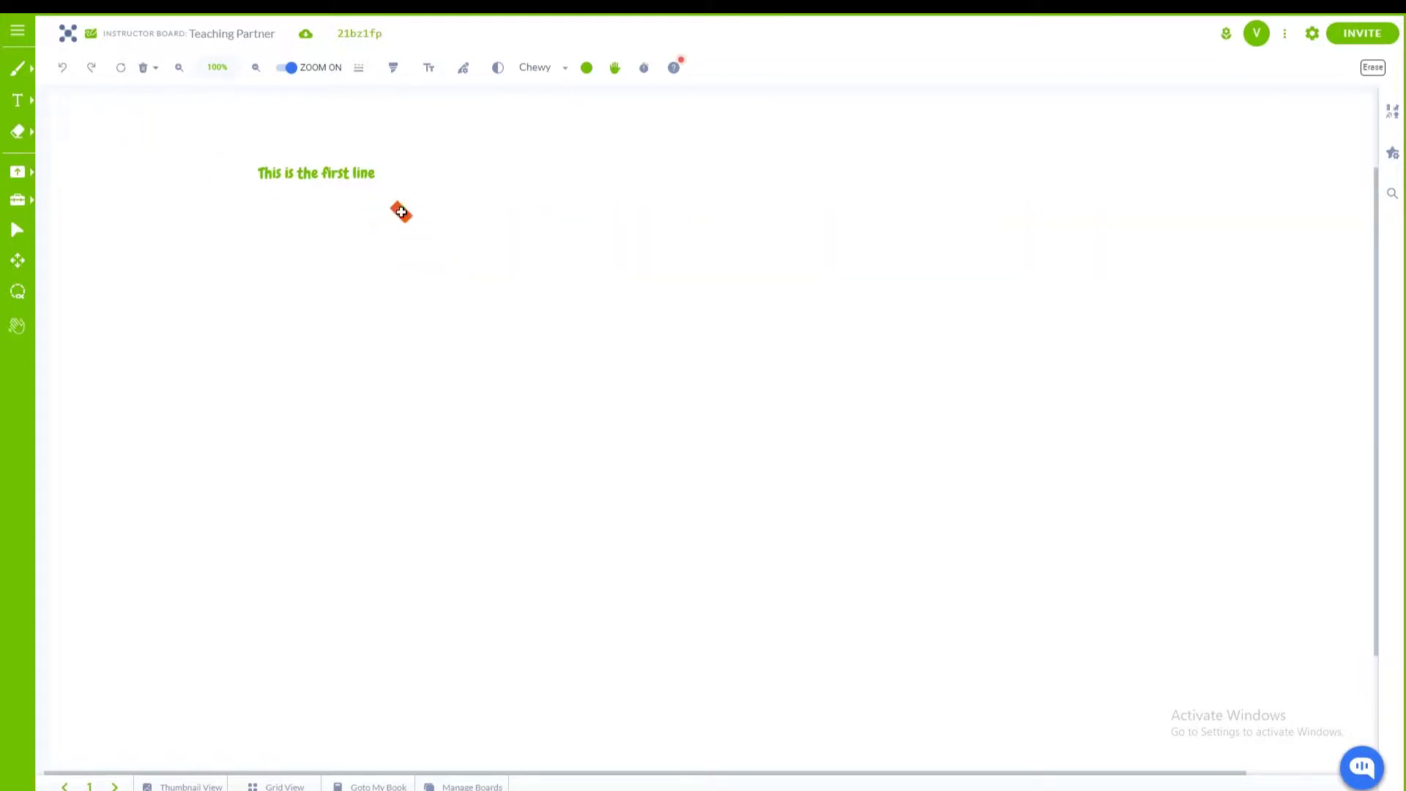
{"action": "left_click", "coordinate": [308, 168]}
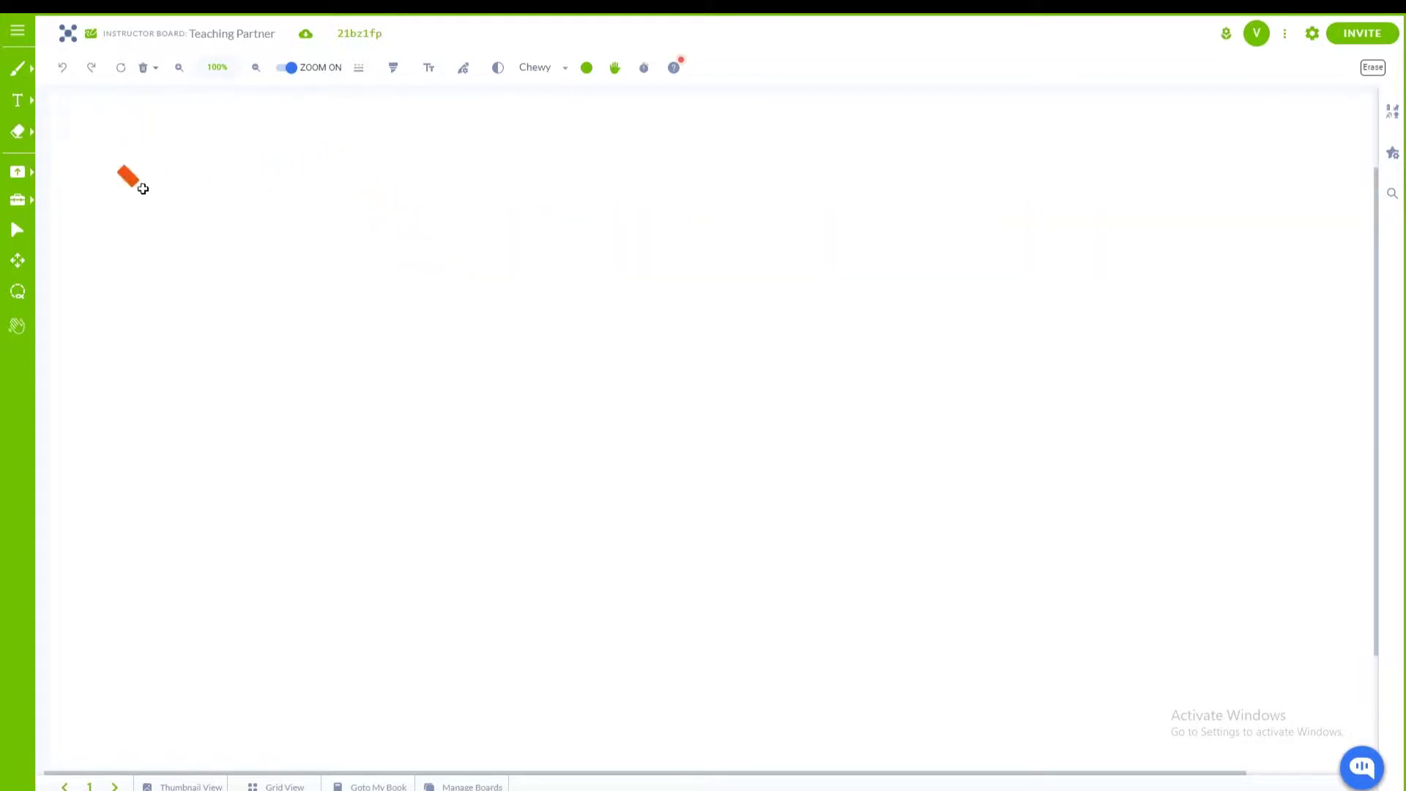
Apply the standard Grid background to the board page
{"action": "left_click", "coordinate": [8, 173]}
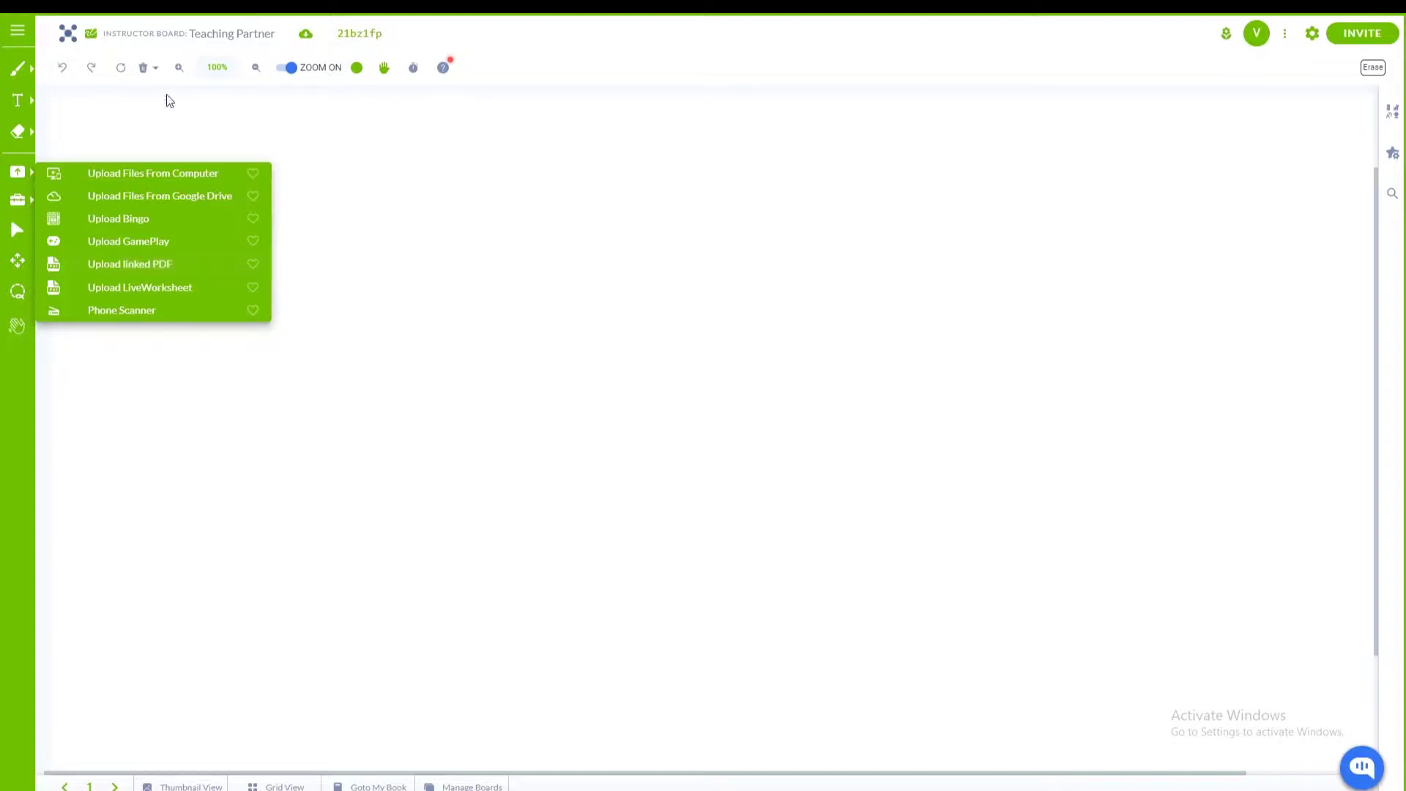
{"action": "left_click", "coordinate": [21, 201]}
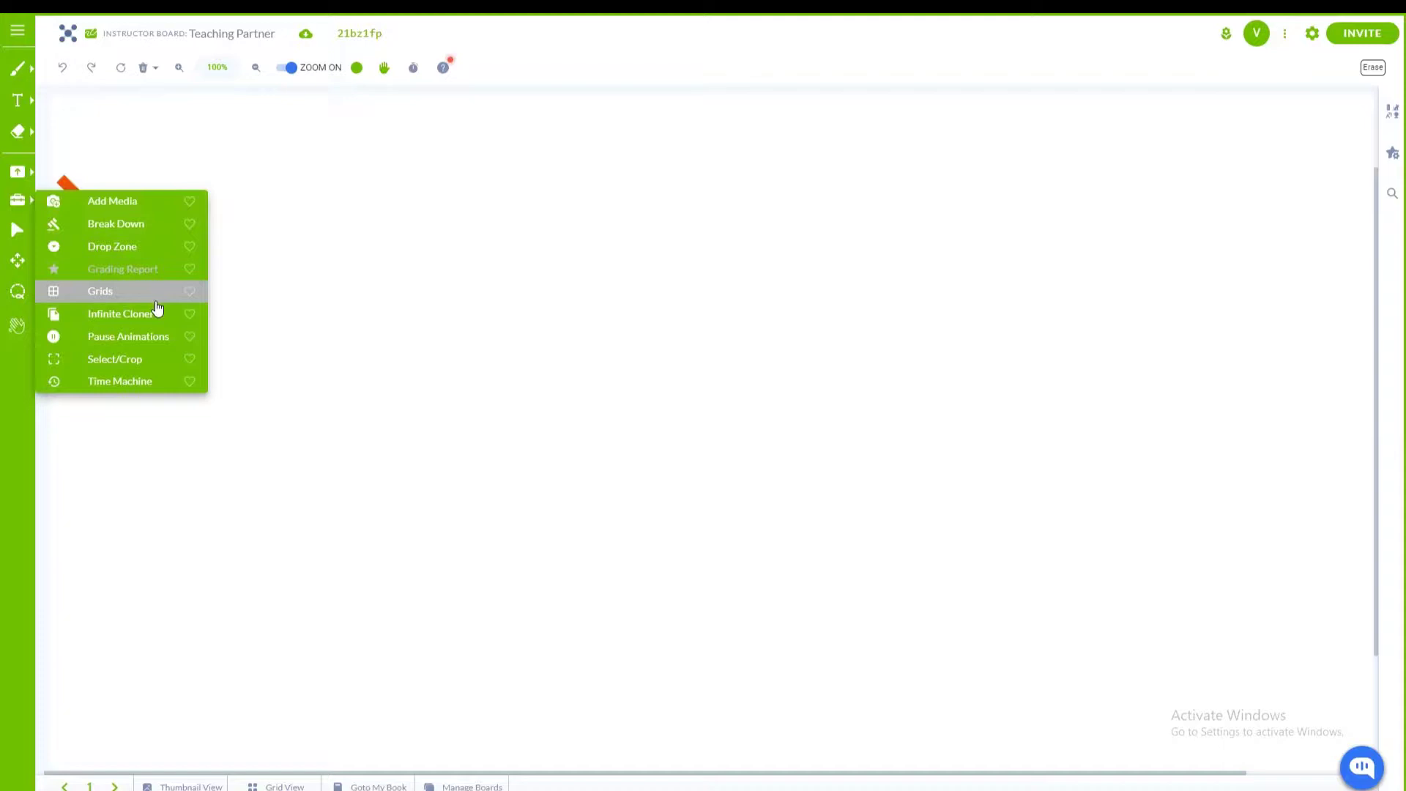
{"action": "left_click", "coordinate": [130, 291]}
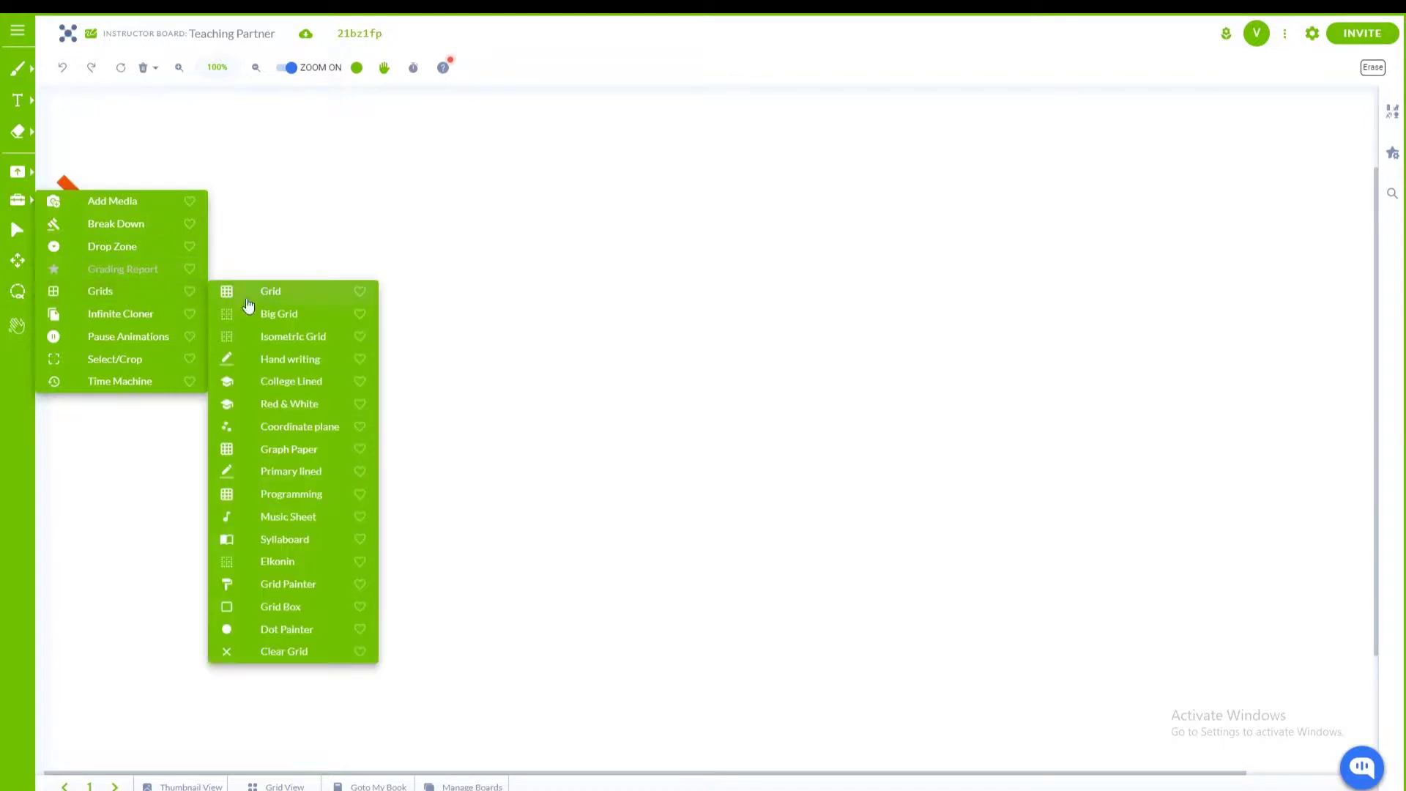
{"action": "left_click", "coordinate": [301, 291]}
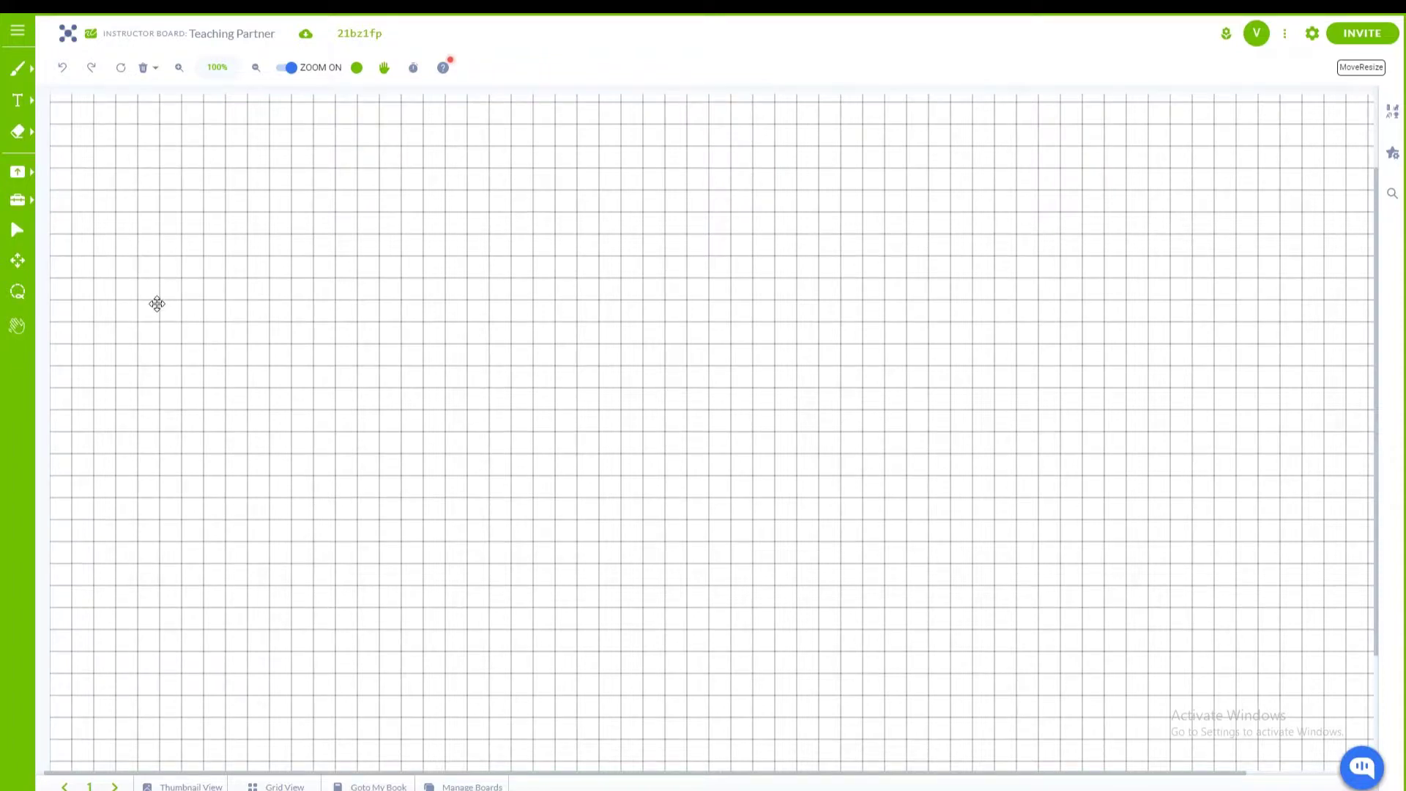
Look through the teaching tools, activate the Select tool and show the boards in Grid View
{"action": "left_click", "coordinate": [17, 200]}
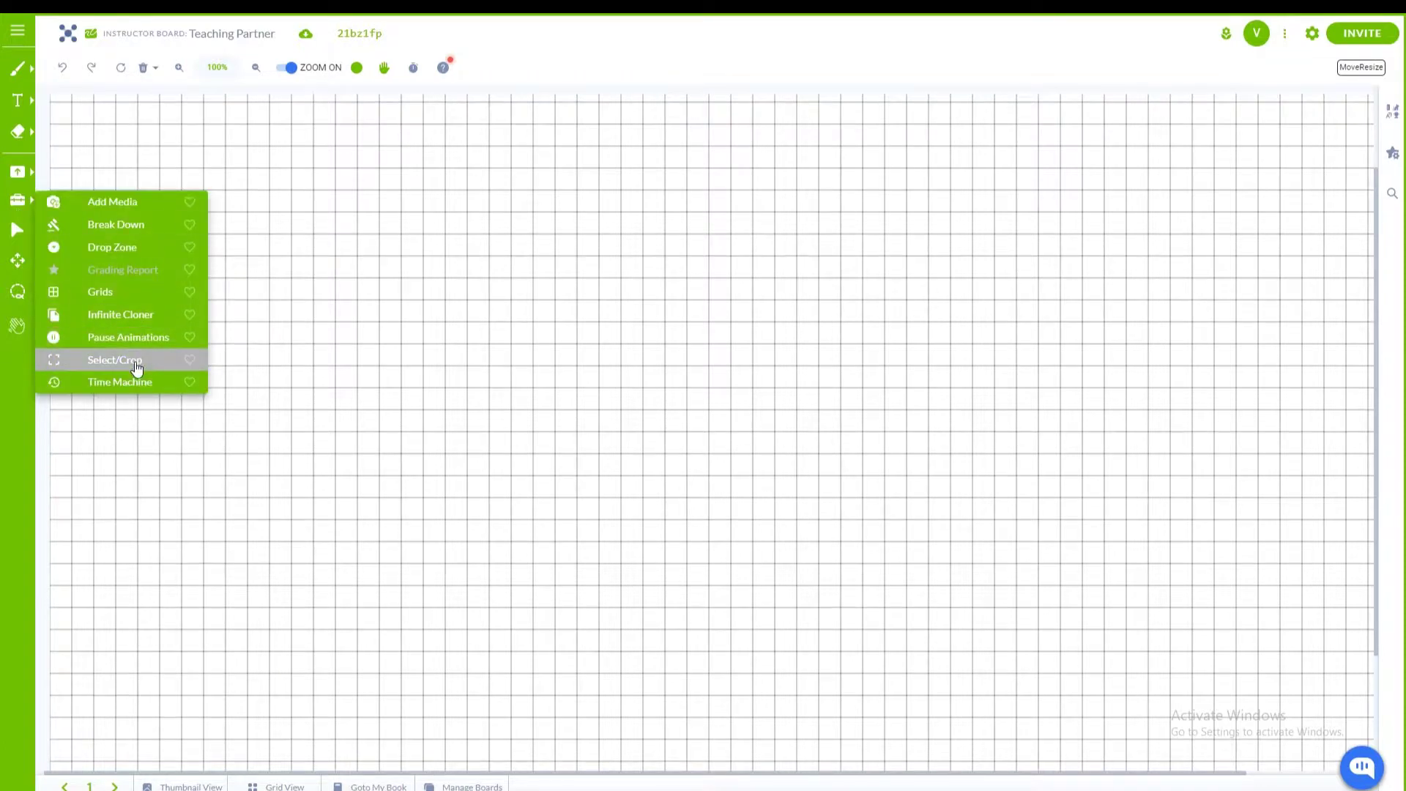
{"action": "left_click", "coordinate": [17, 199]}
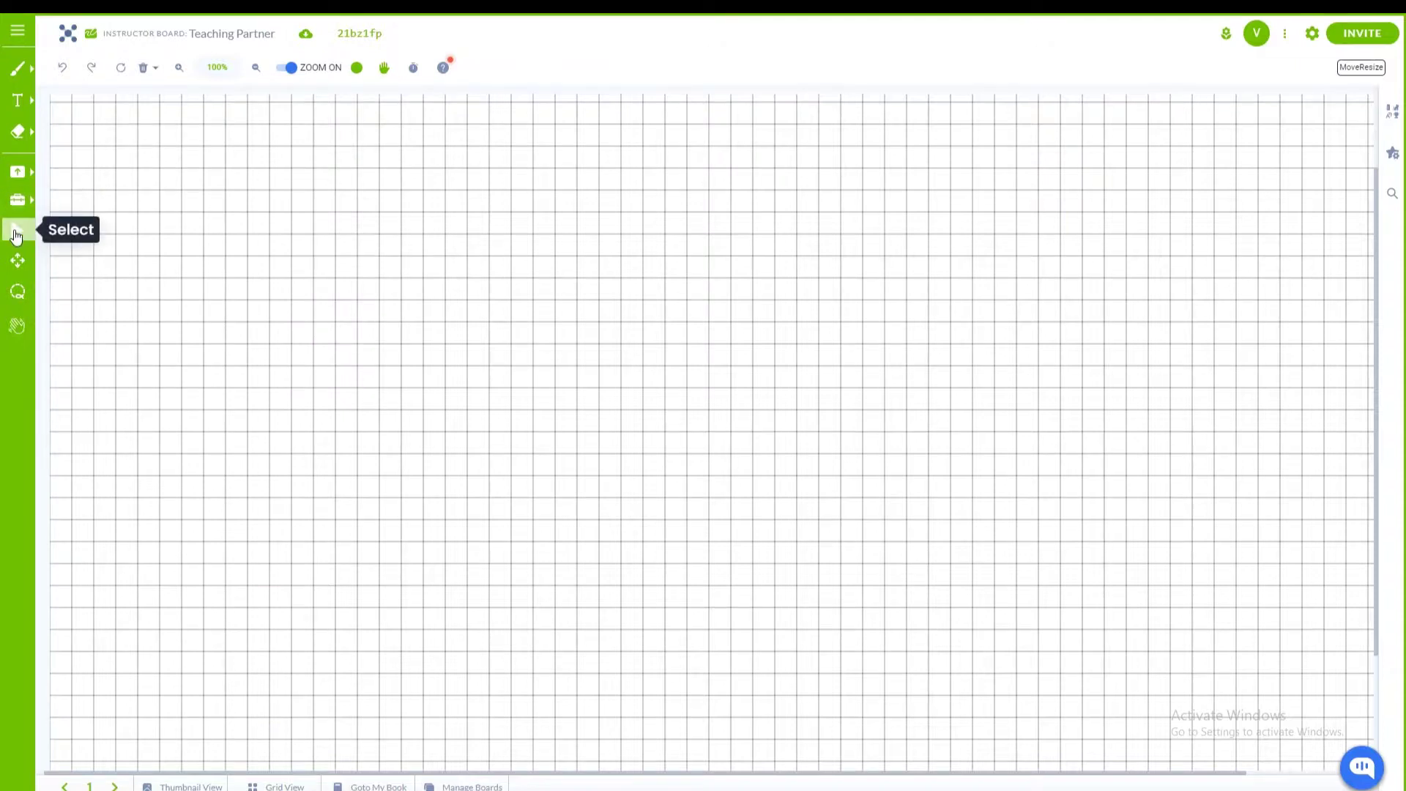
{"action": "left_click", "coordinate": [18, 236]}
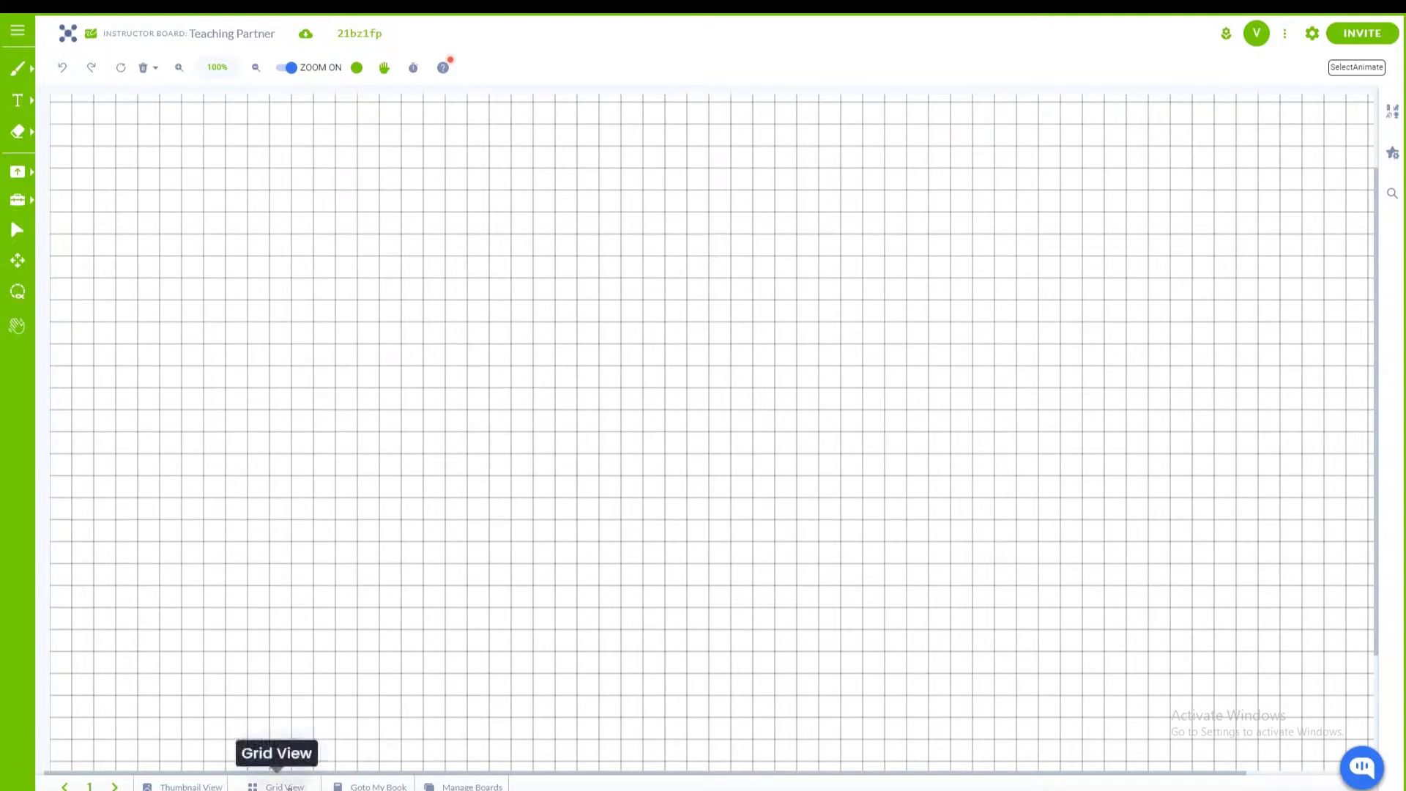
{"action": "left_click", "coordinate": [285, 786]}
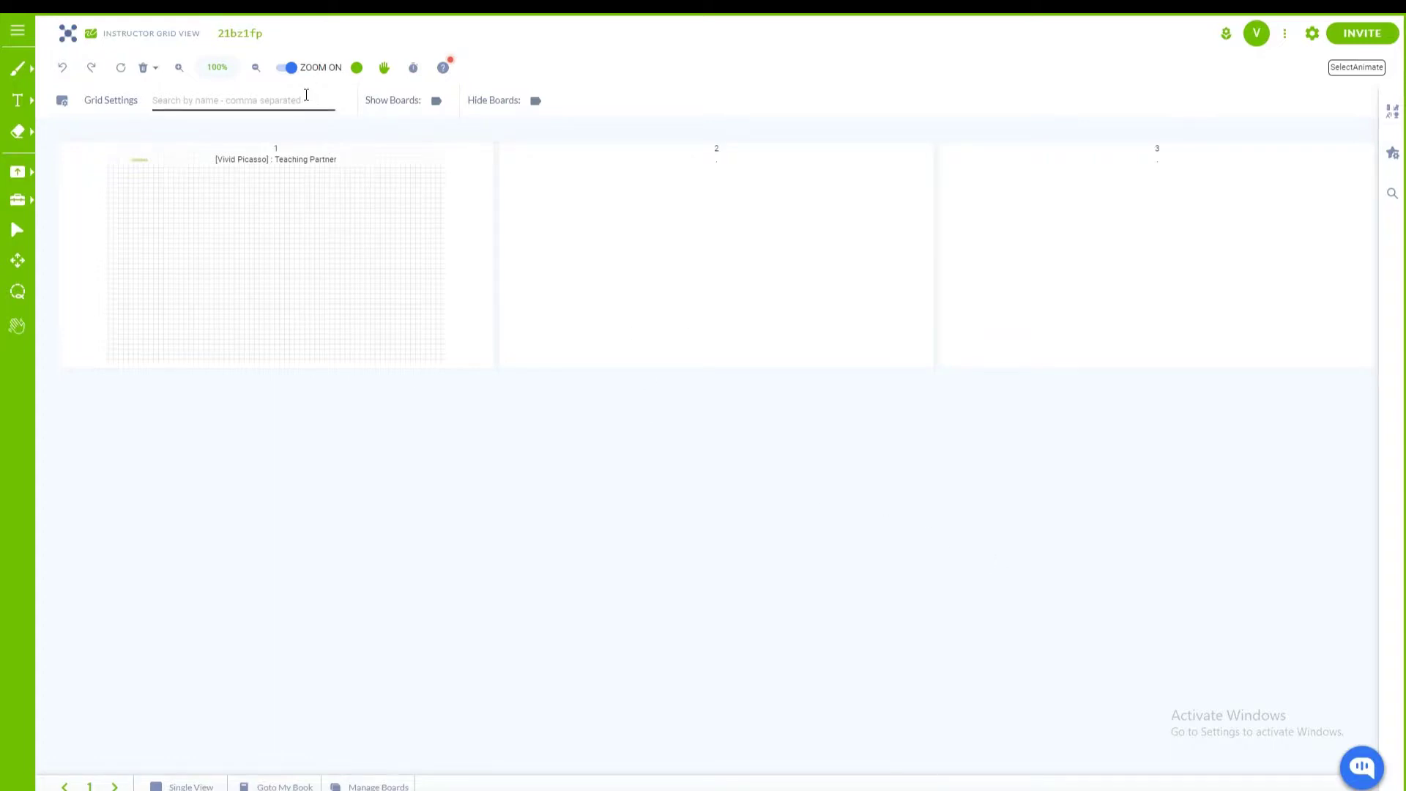
Set the pen color to dark green 2C410F
{"action": "left_click", "coordinate": [356, 68]}
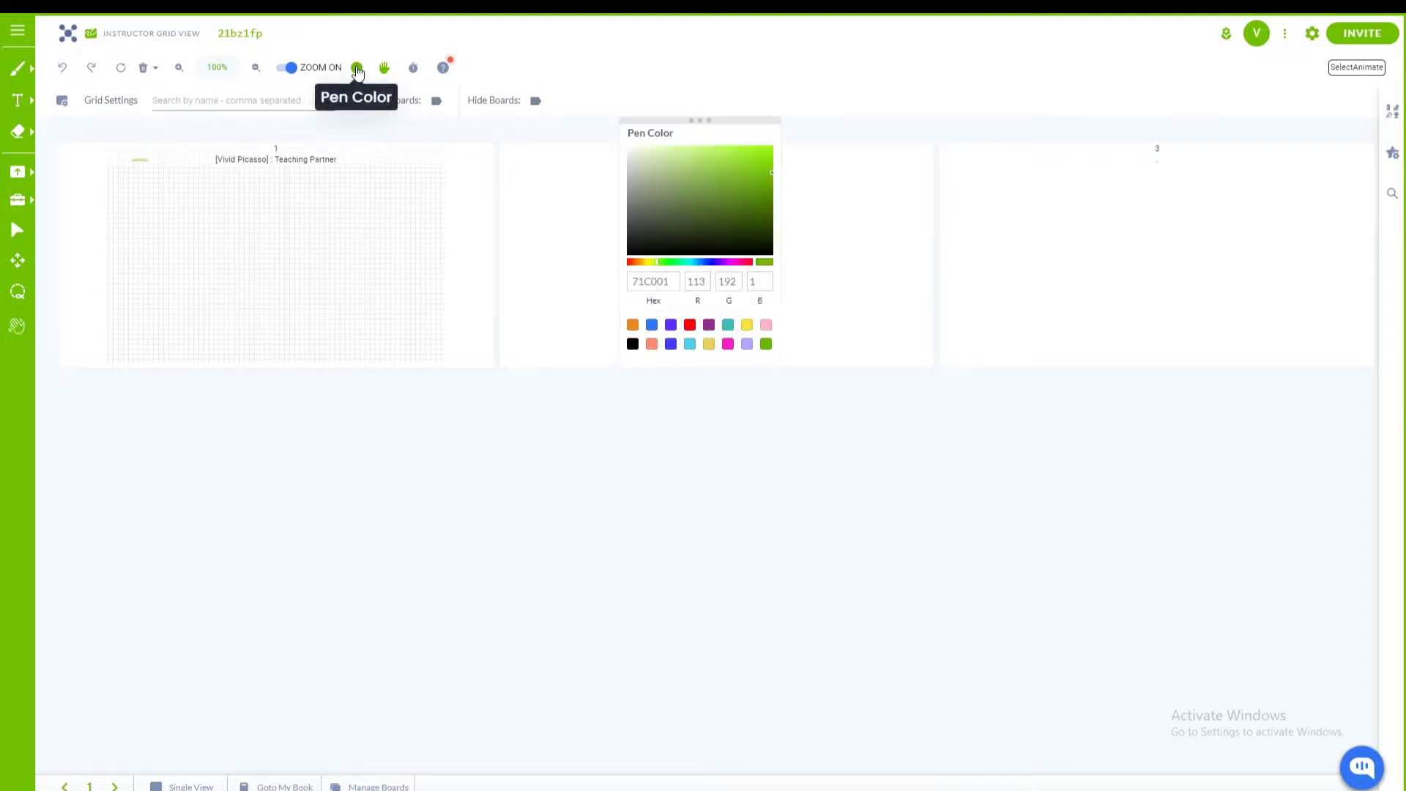
{"action": "left_click", "coordinate": [739, 232]}
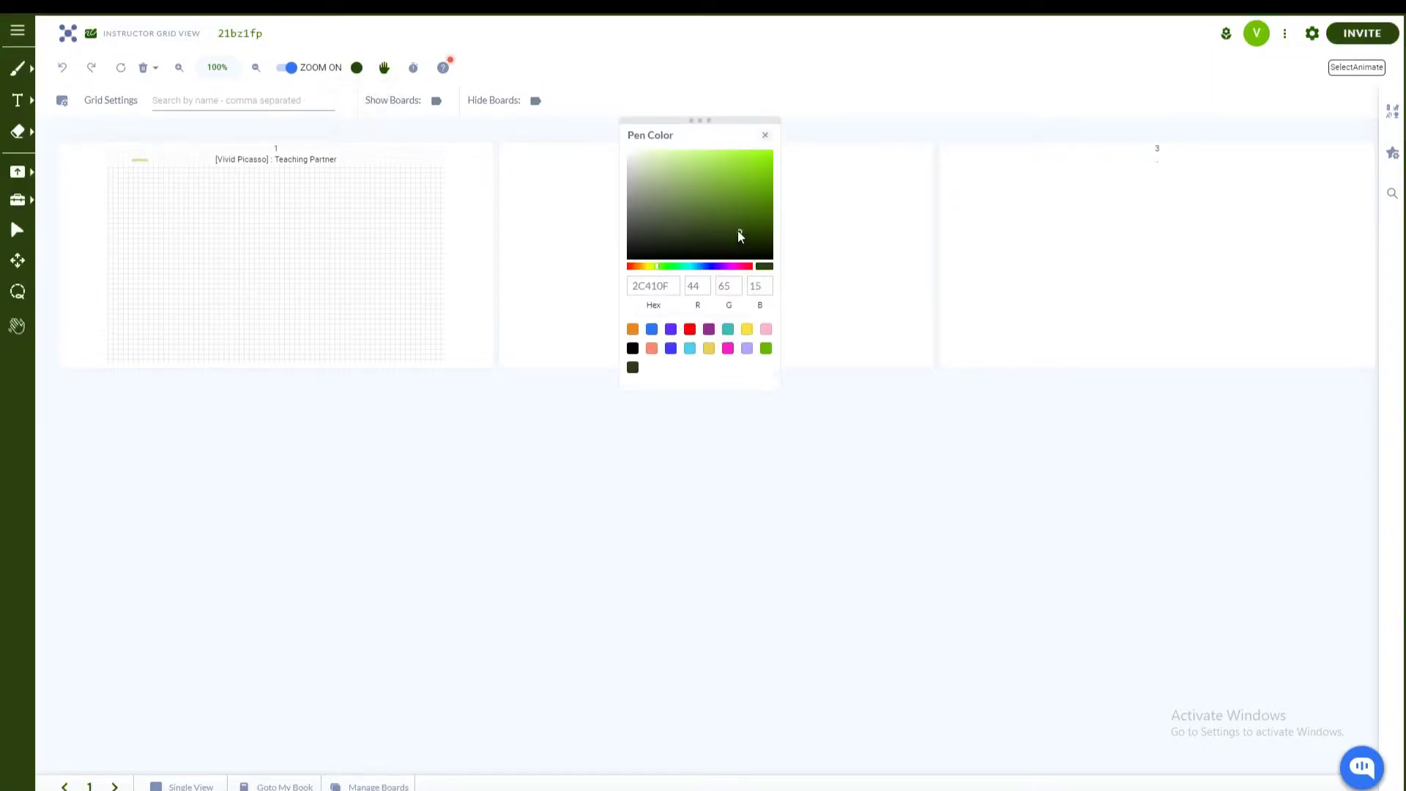
{"action": "left_click", "coordinate": [765, 136]}
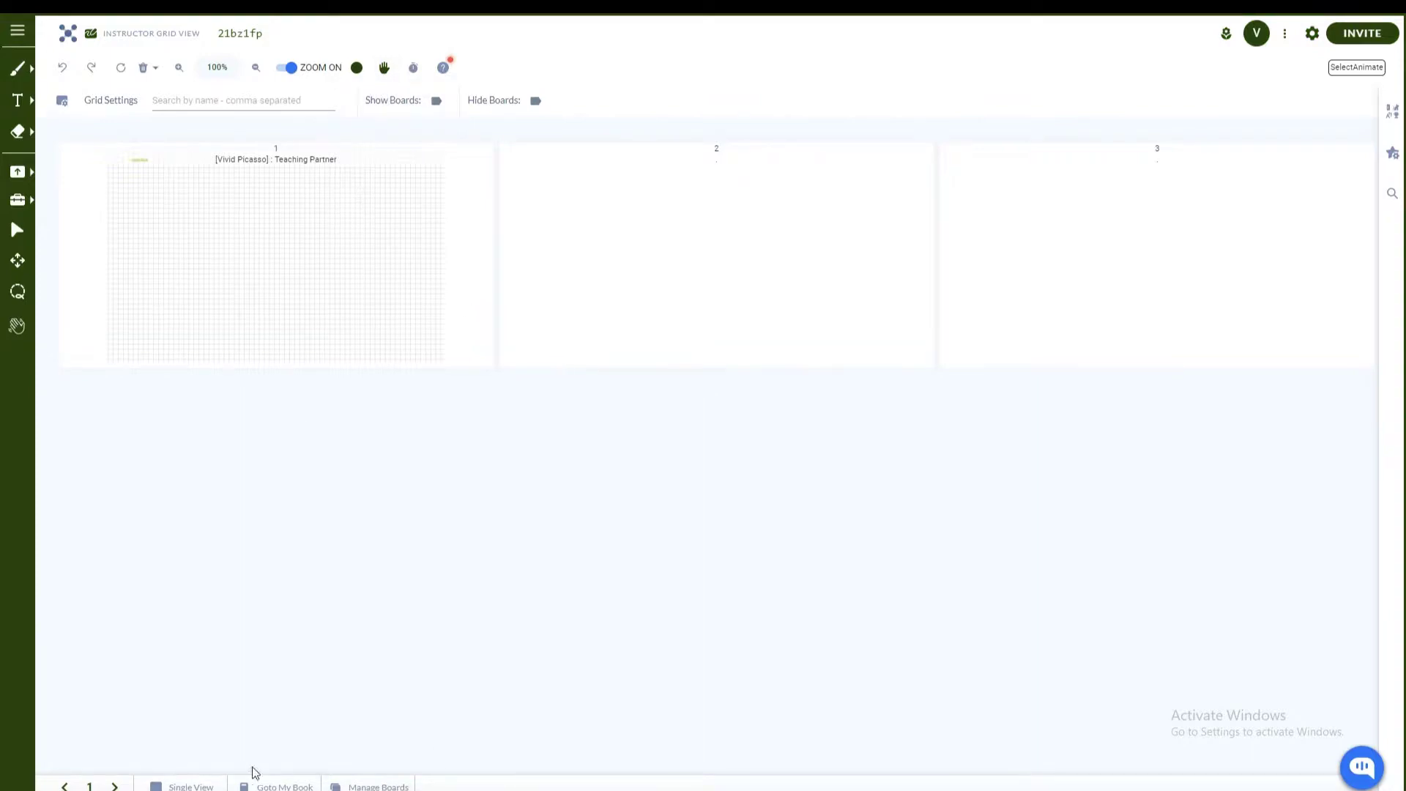
Return to the single board view and show and hide the page thumbnails
{"action": "left_click", "coordinate": [186, 786]}
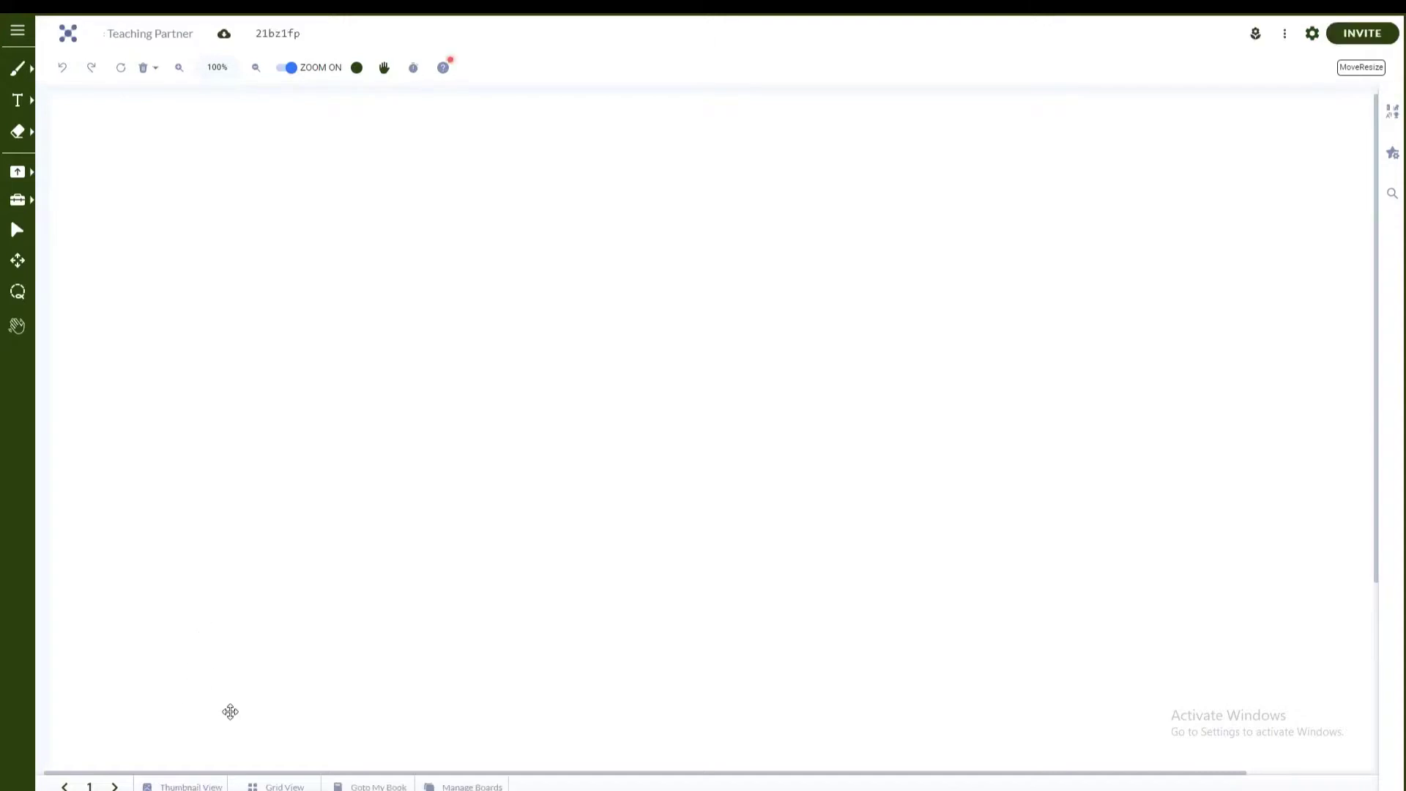
{"action": "left_click", "coordinate": [183, 786]}
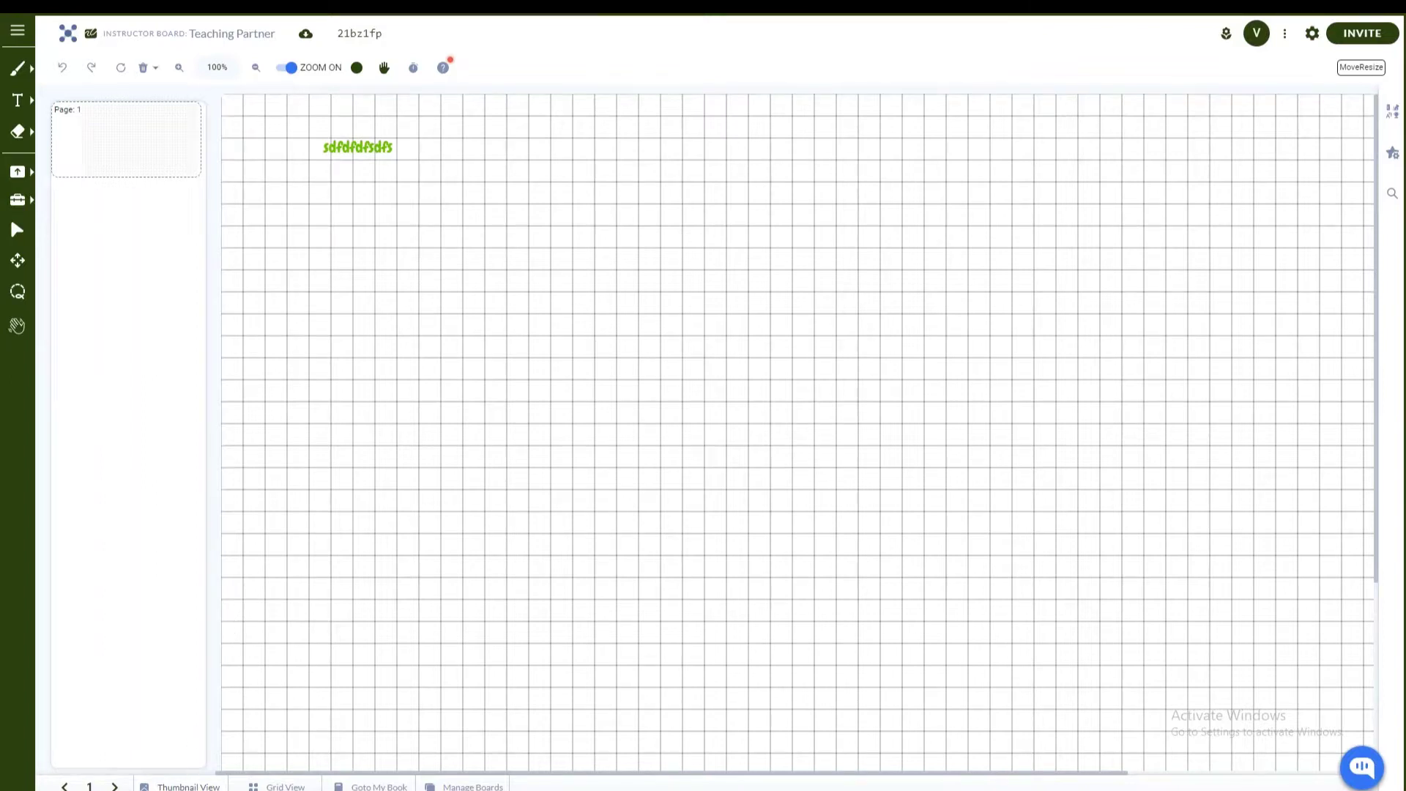
{"action": "left_click", "coordinate": [183, 786]}
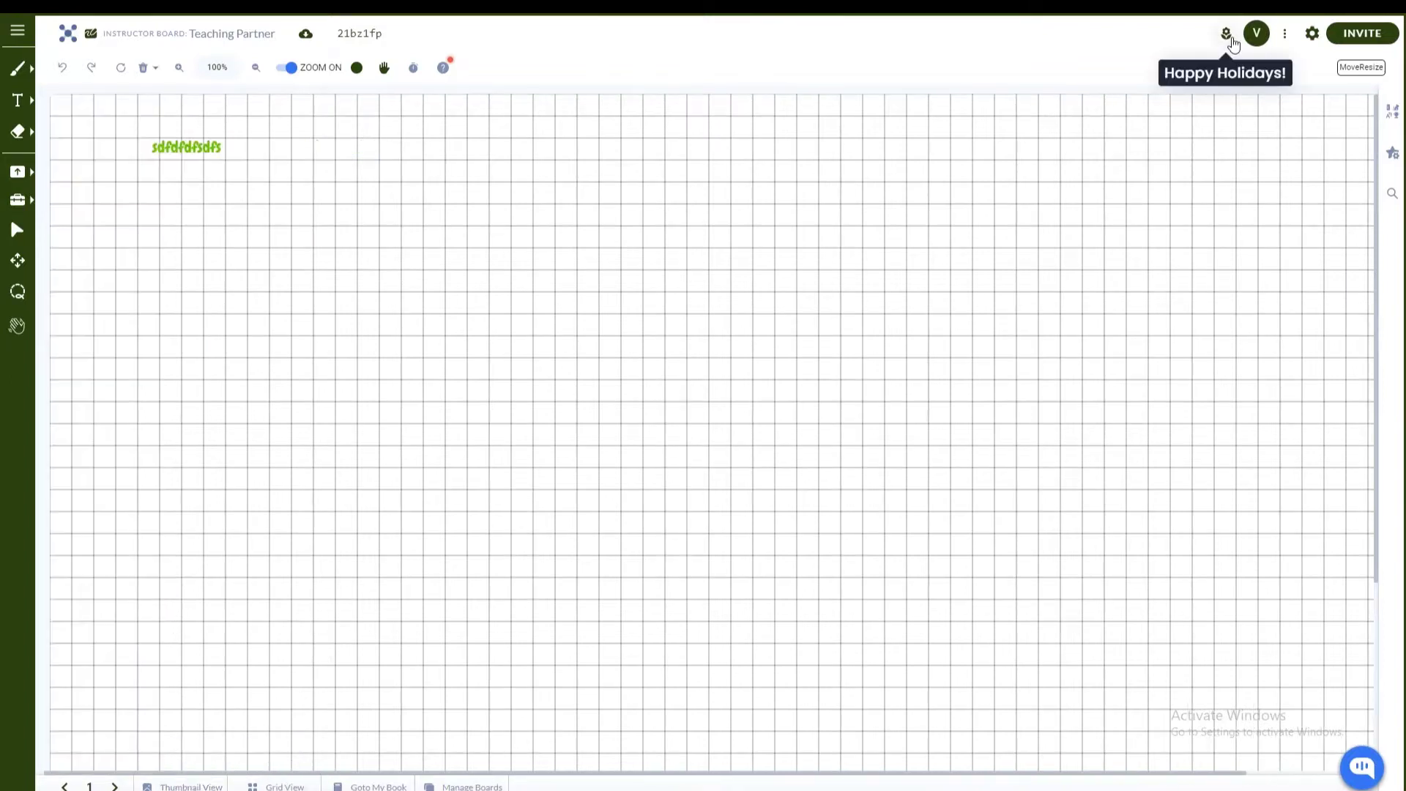
Play the Happy Holidays animation and create a chat from the participants list
{"action": "left_click", "coordinate": [1231, 40]}
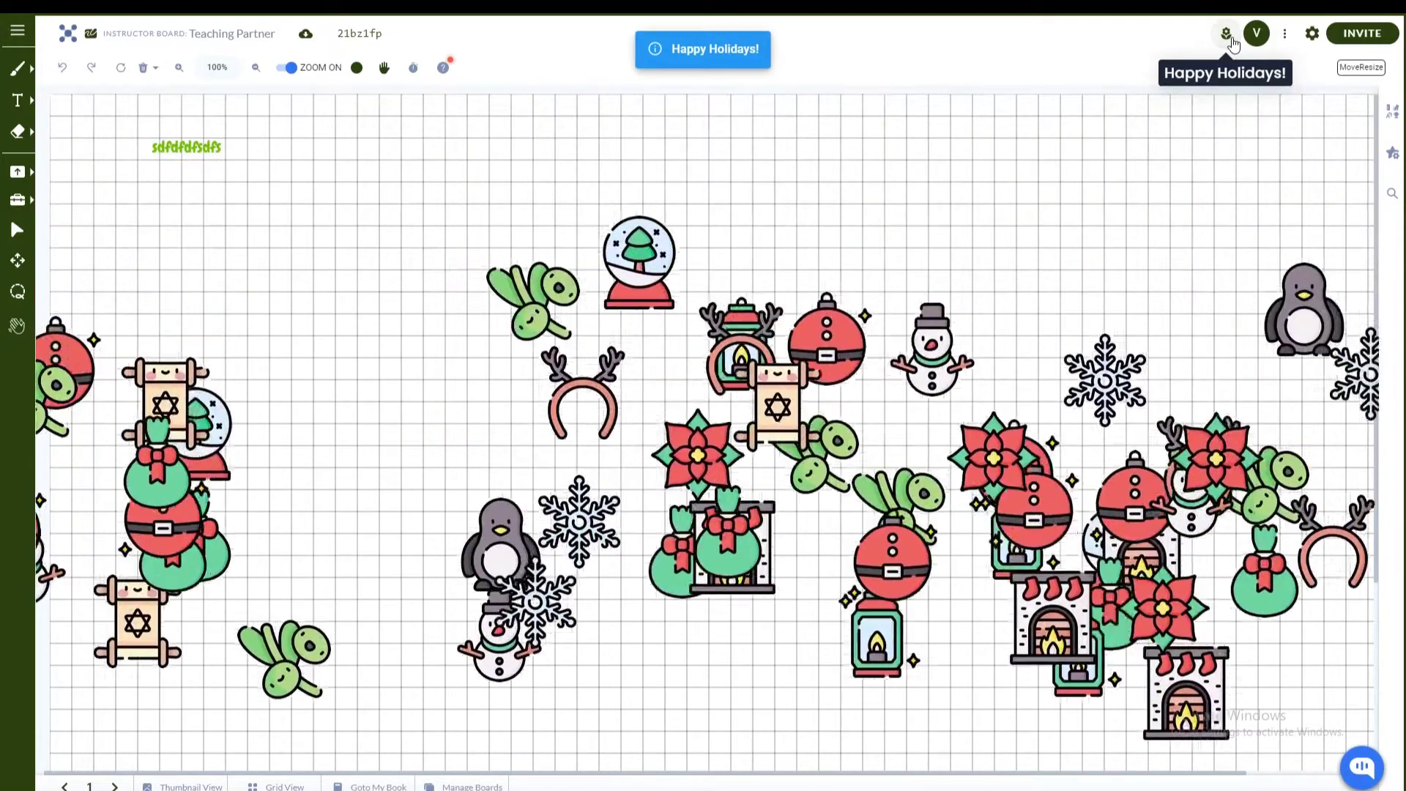
{"action": "left_click", "coordinate": [1257, 34]}
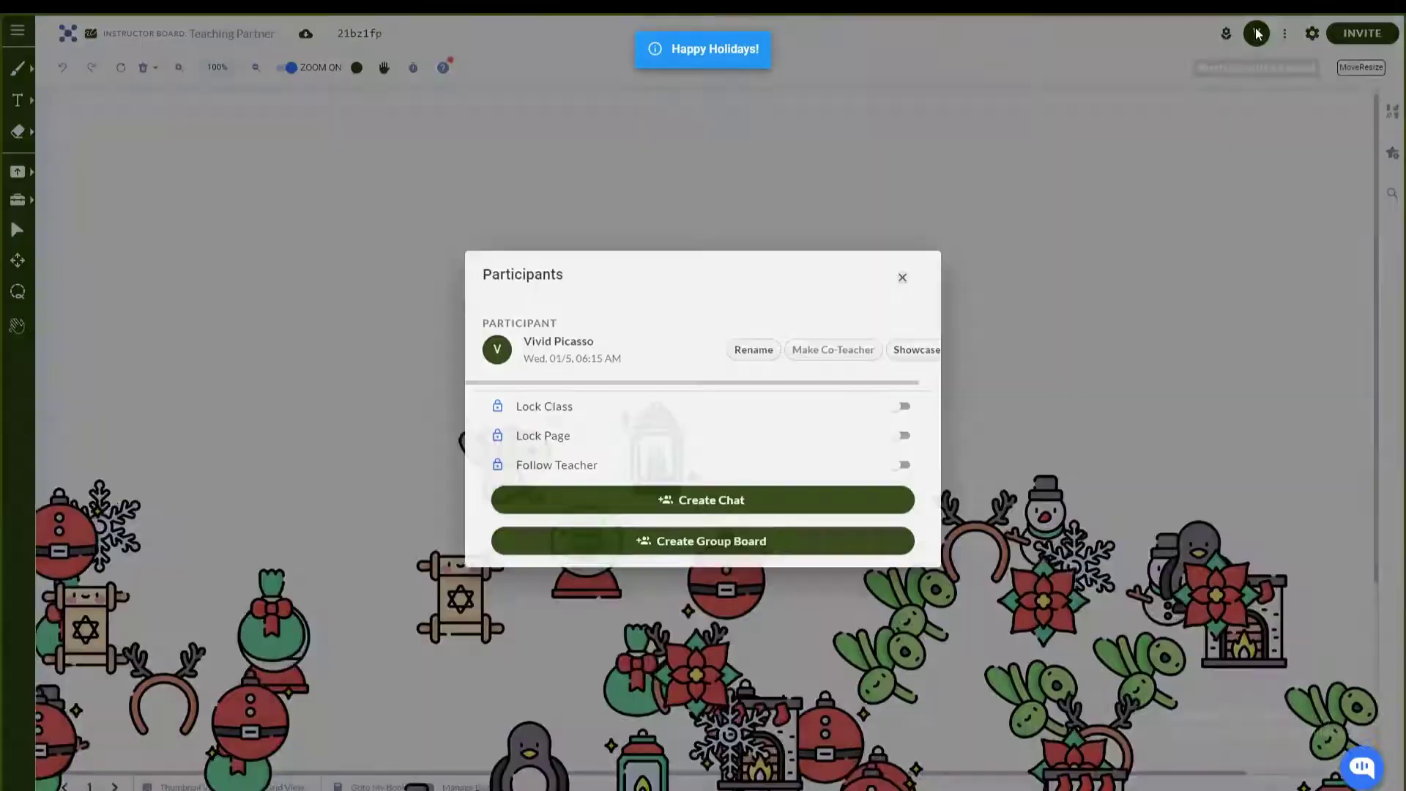
{"action": "left_click", "coordinate": [715, 502]}
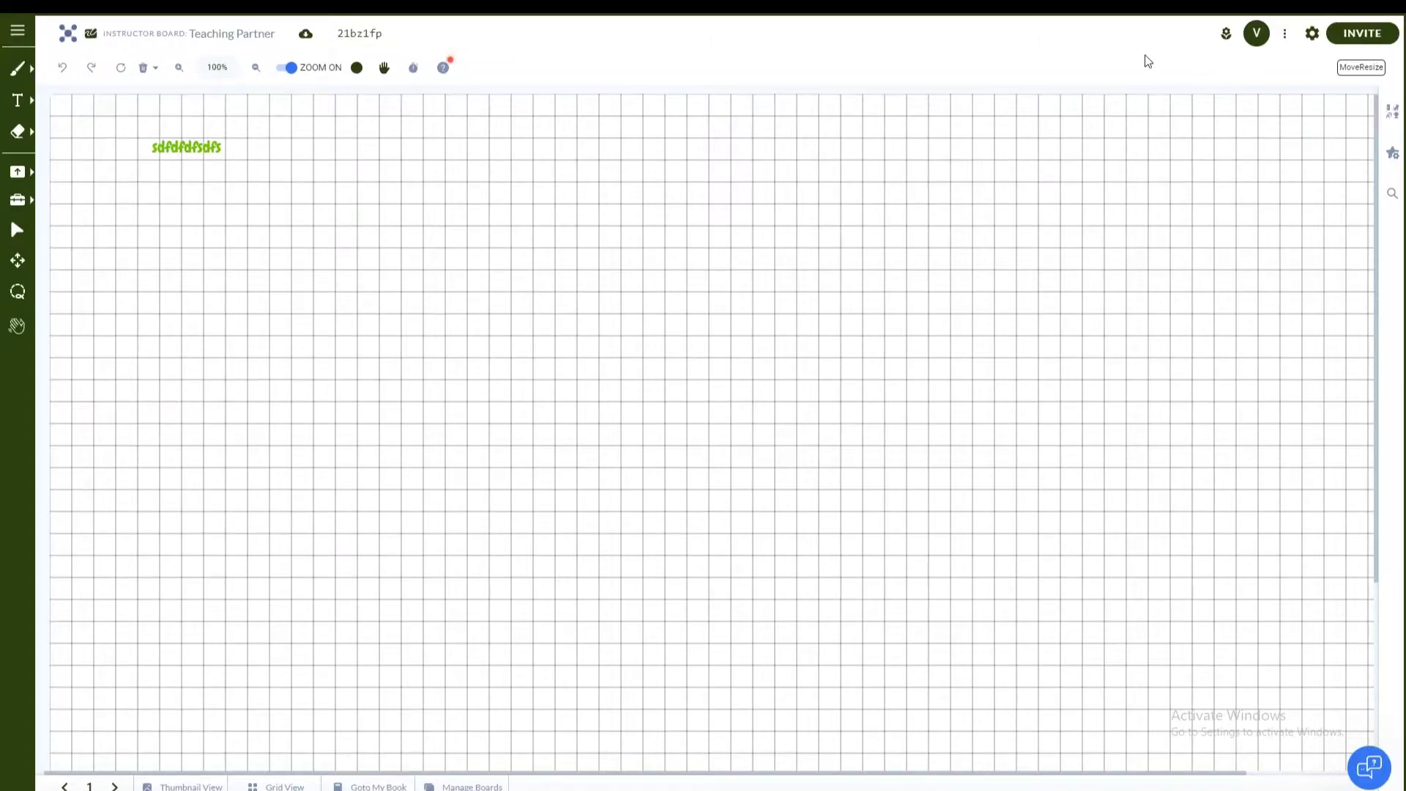
{"action": "left_click", "coordinate": [1226, 34]}
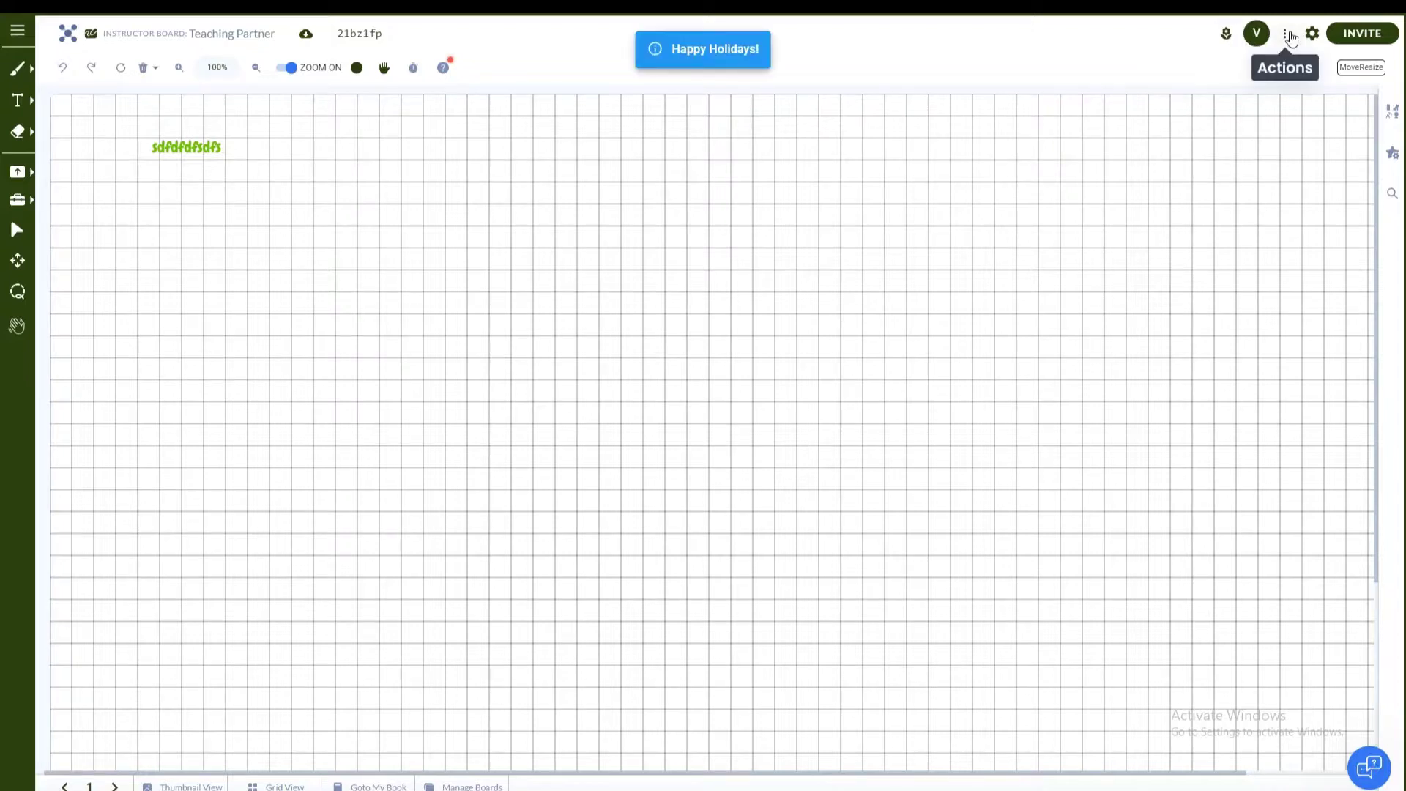
View the New Poll options from the board actions and dismiss them without creating a poll
{"action": "left_click", "coordinate": [1289, 35]}
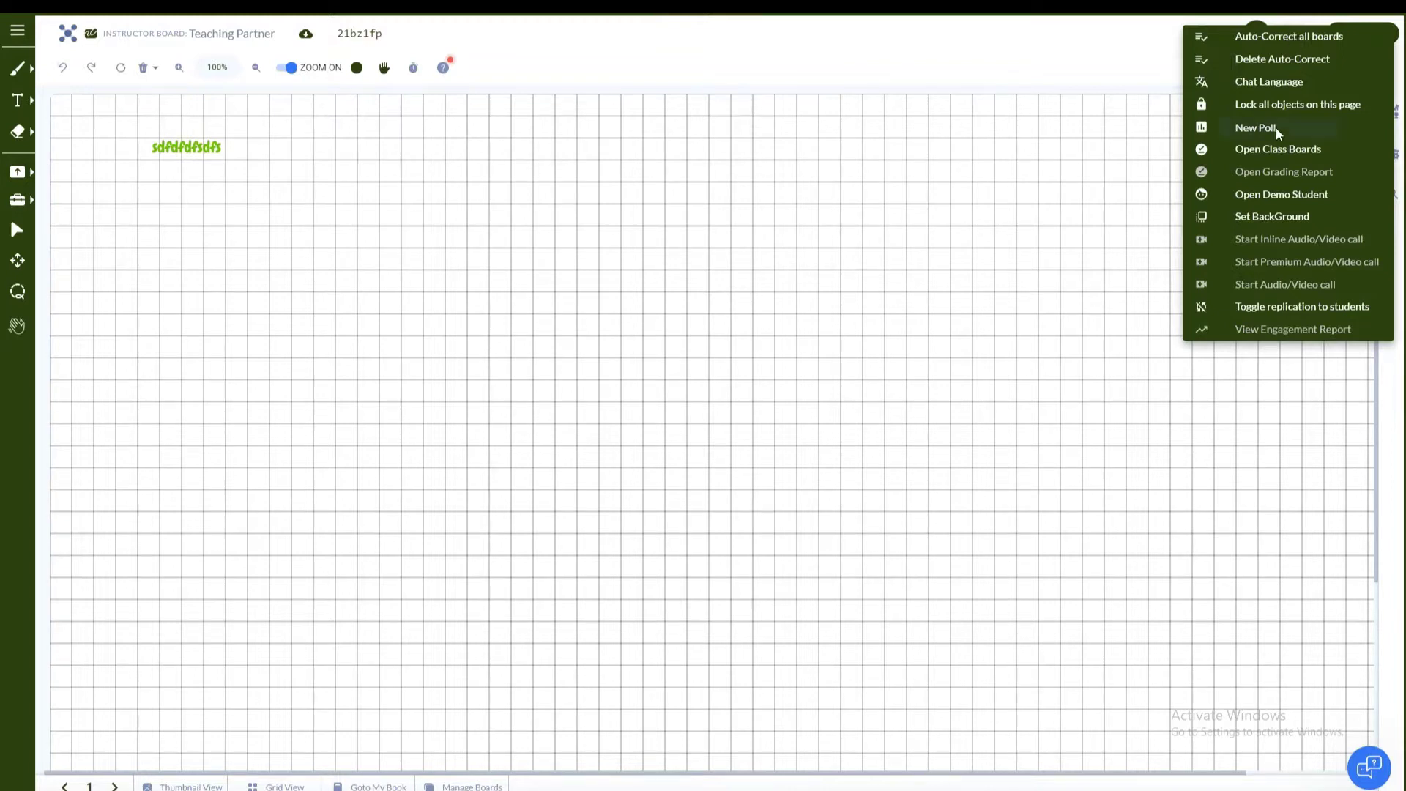
{"action": "left_click", "coordinate": [1257, 131]}
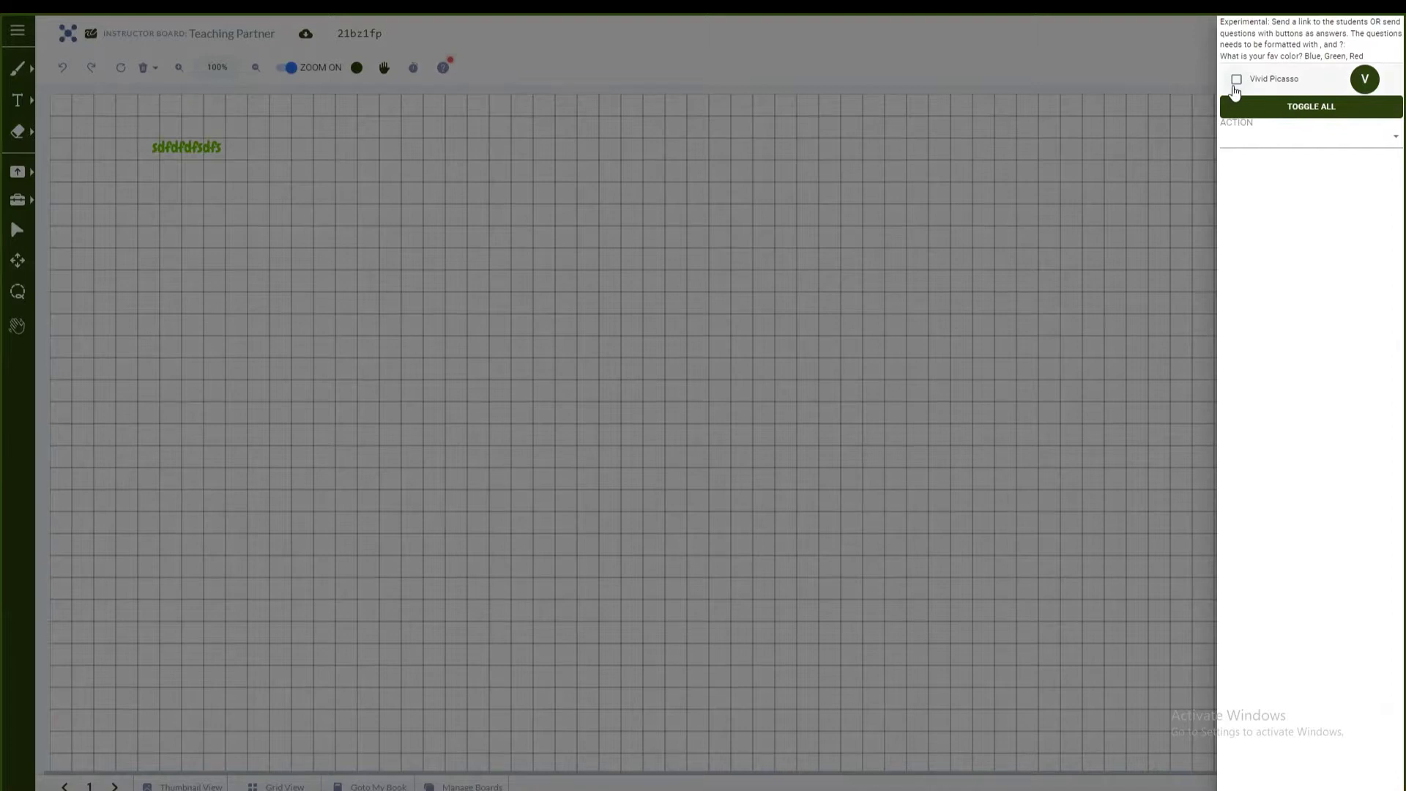
{"action": "key", "text": "Escape"}
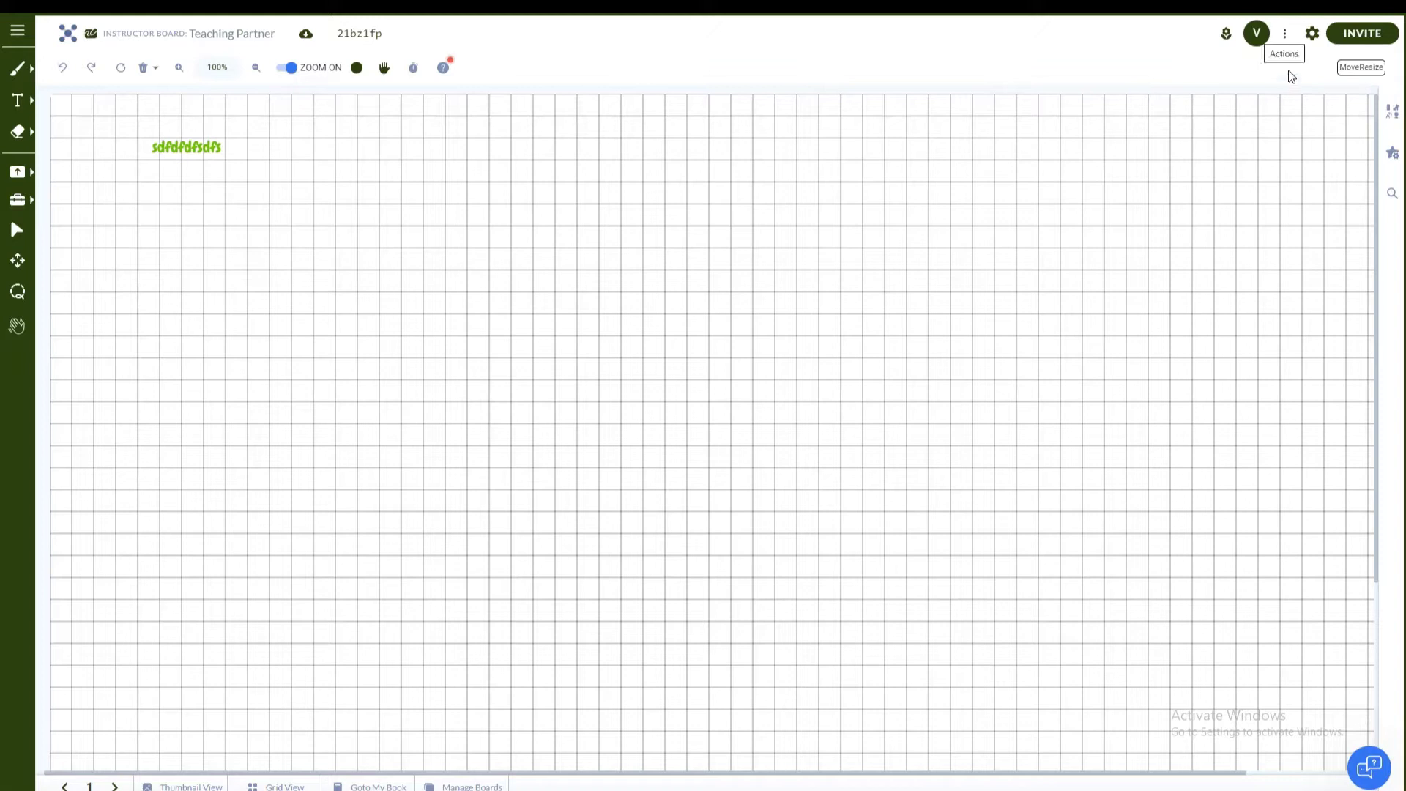
Set the board background to red BE3939 and dismiss the sign-in dialog
{"action": "left_click", "coordinate": [1284, 32]}
{"action": "left_click", "coordinate": [1266, 229]}
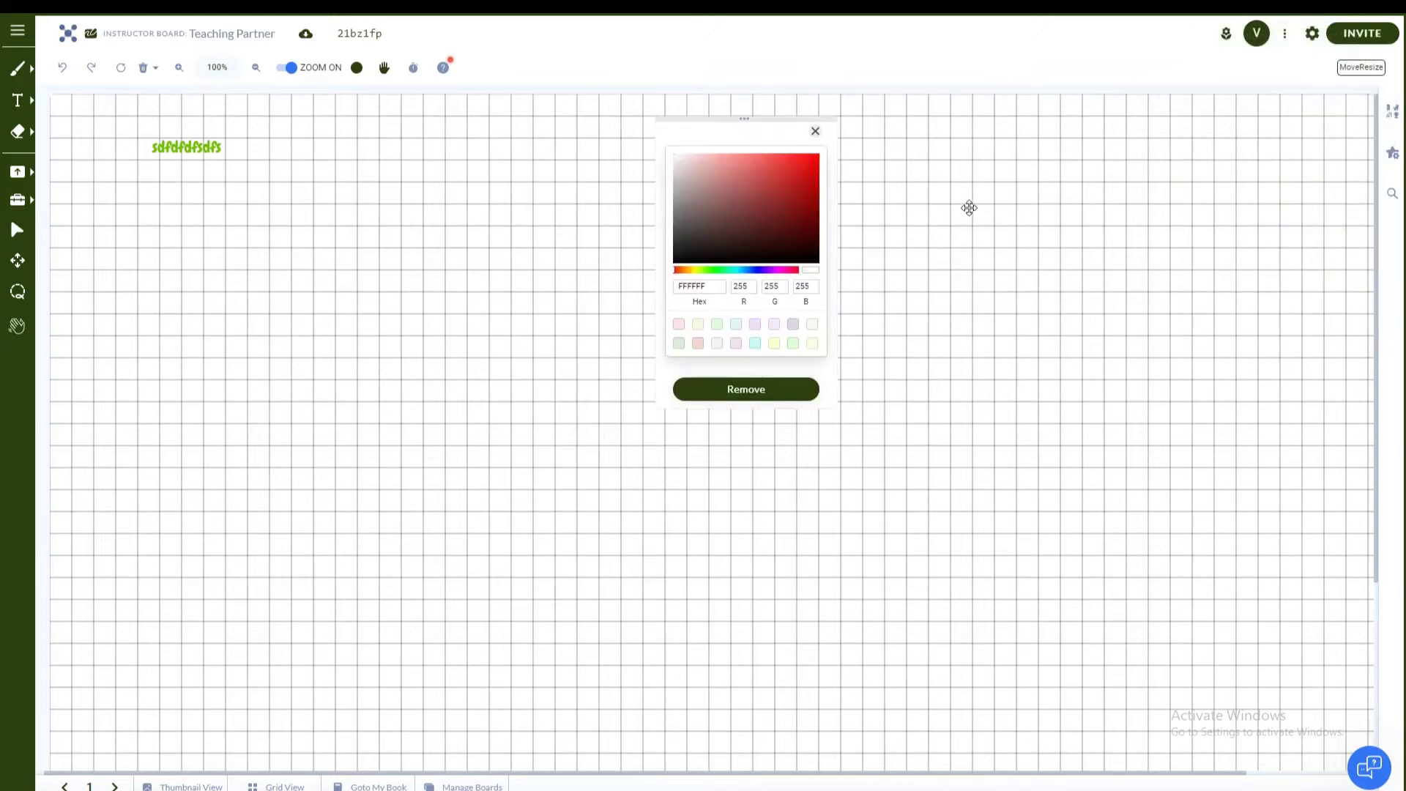
{"action": "left_click", "coordinate": [790, 198]}
{"action": "left_click", "coordinate": [775, 181]}
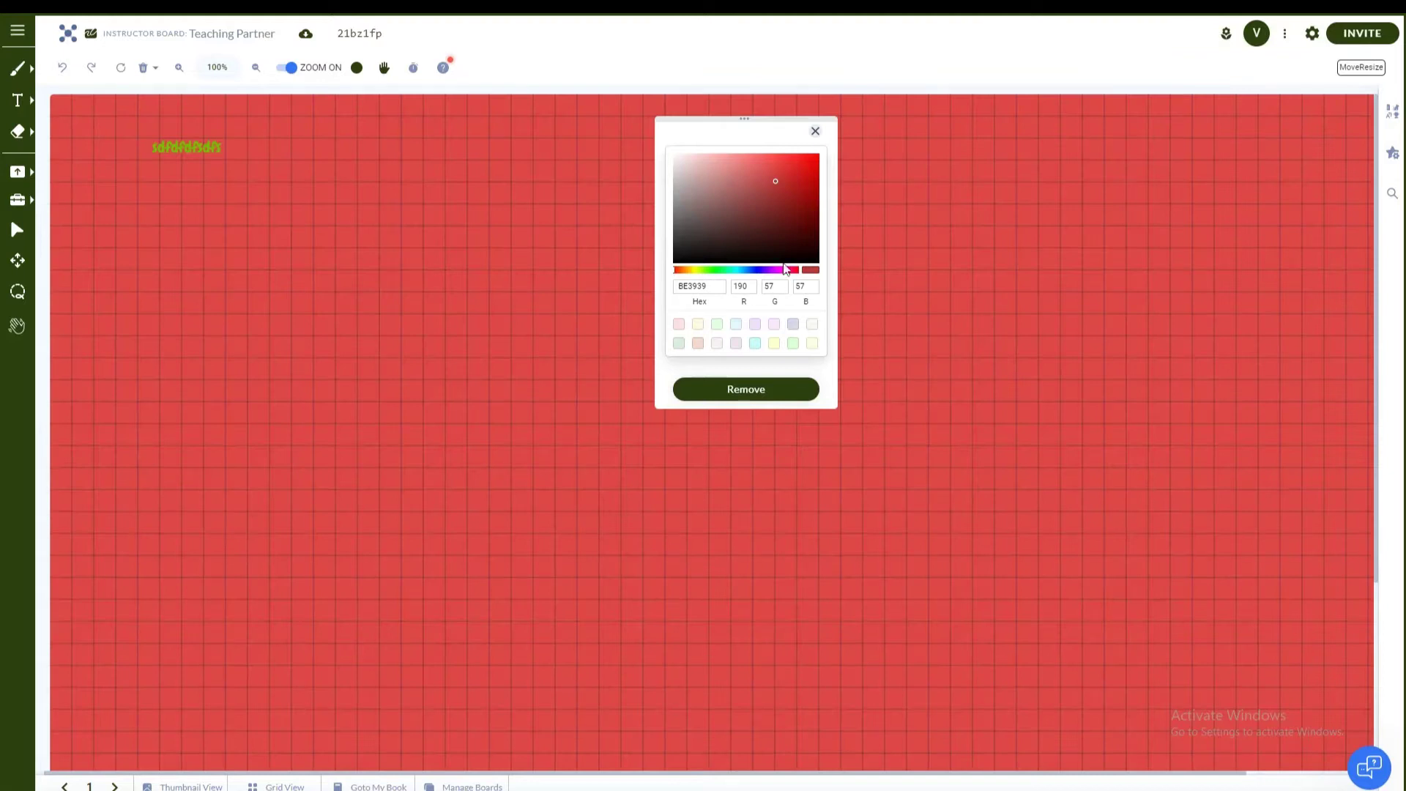
{"action": "left_click", "coordinate": [750, 271]}
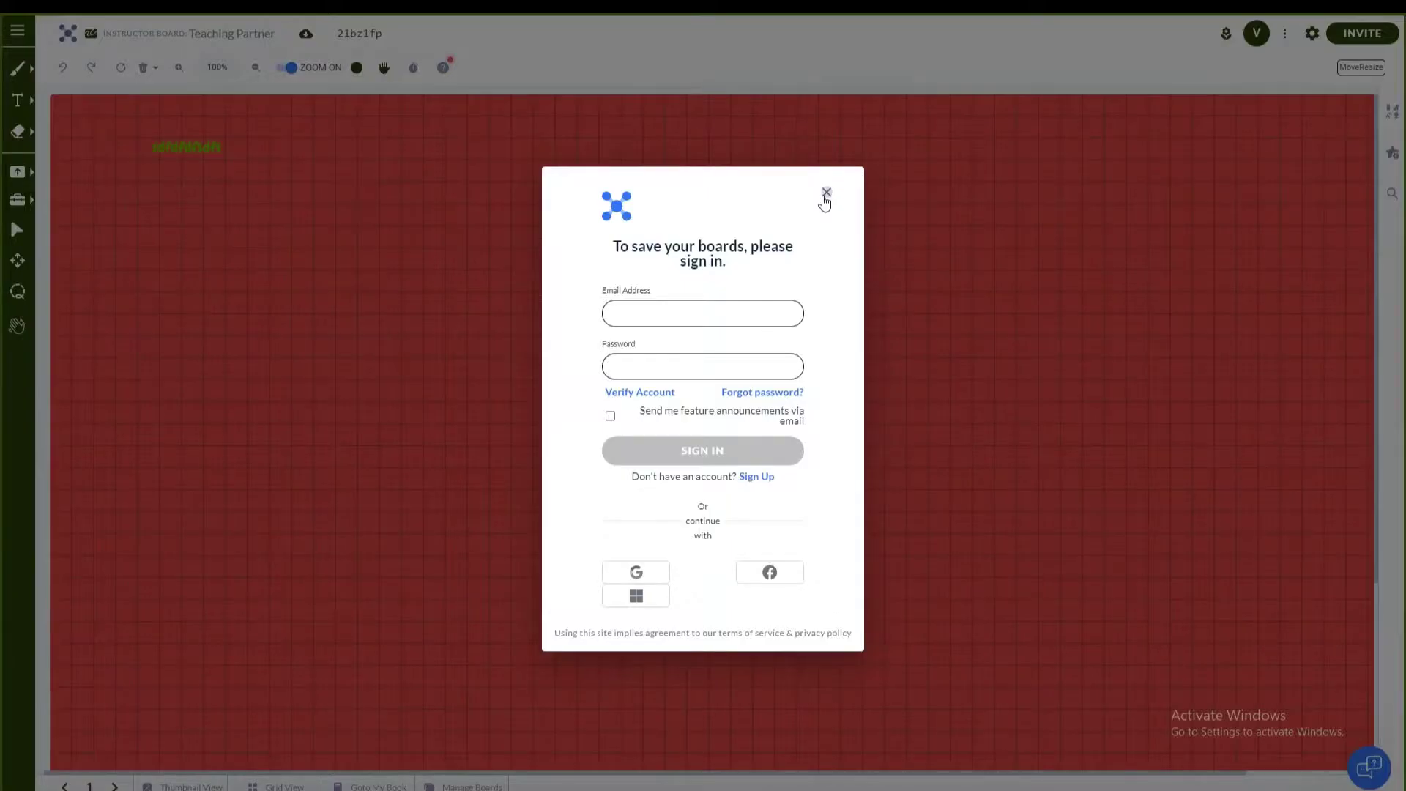
{"action": "left_click", "coordinate": [827, 193]}
Copy the student invite link for the board
{"action": "left_click", "coordinate": [1359, 33]}
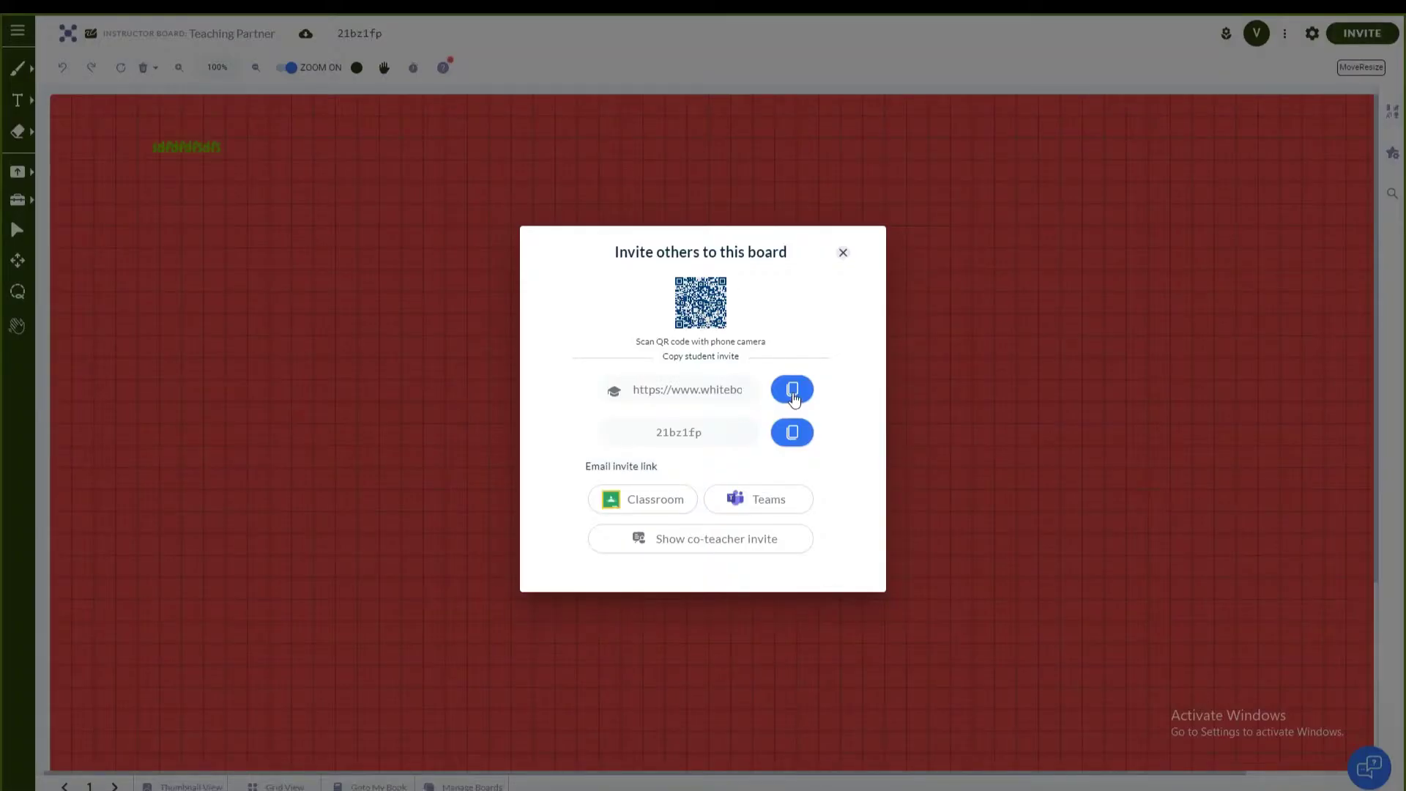
{"action": "left_click", "coordinate": [792, 390]}
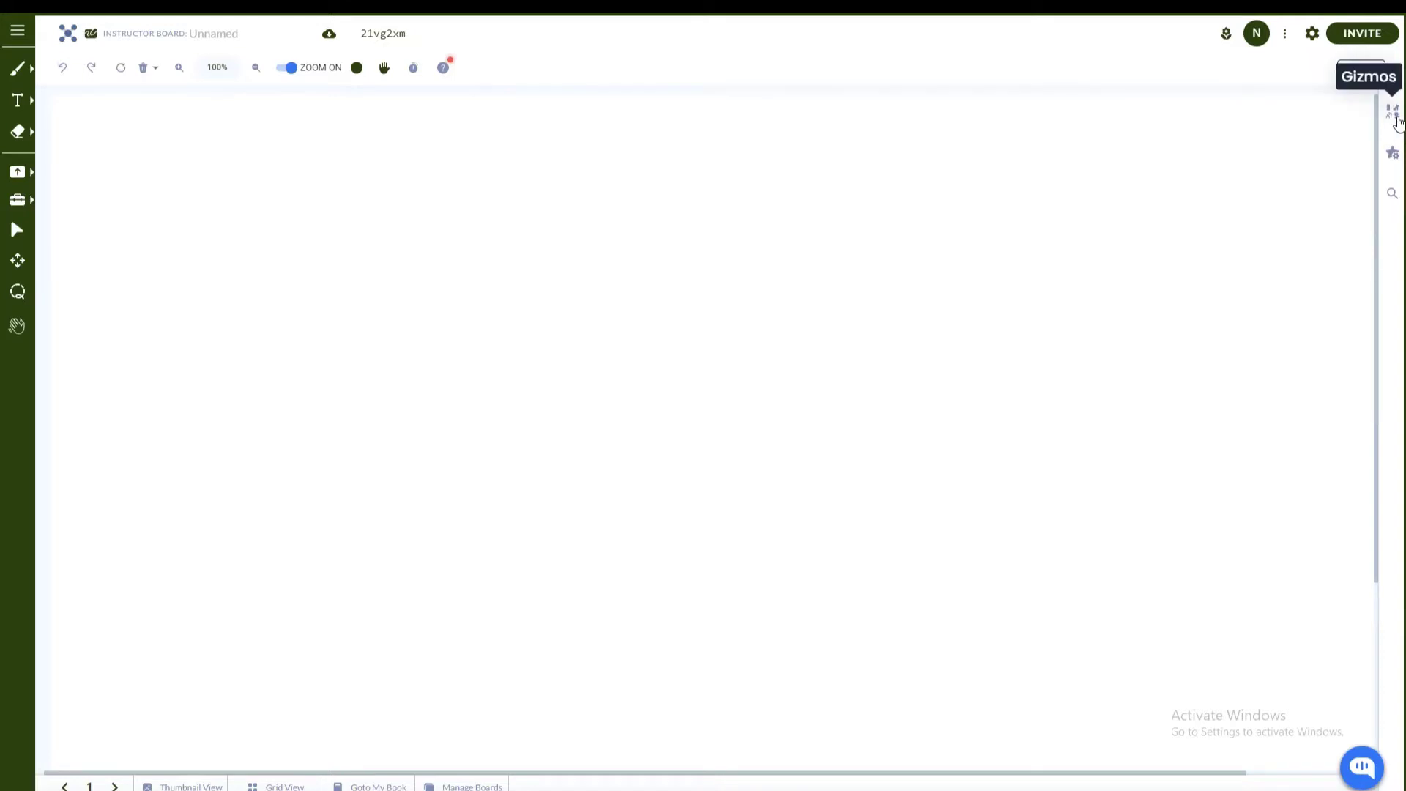
Place the Electrical gizmos 002-SYMBOL and 004-SYMBOL on the unnamed board
{"action": "left_click", "coordinate": [1394, 112]}
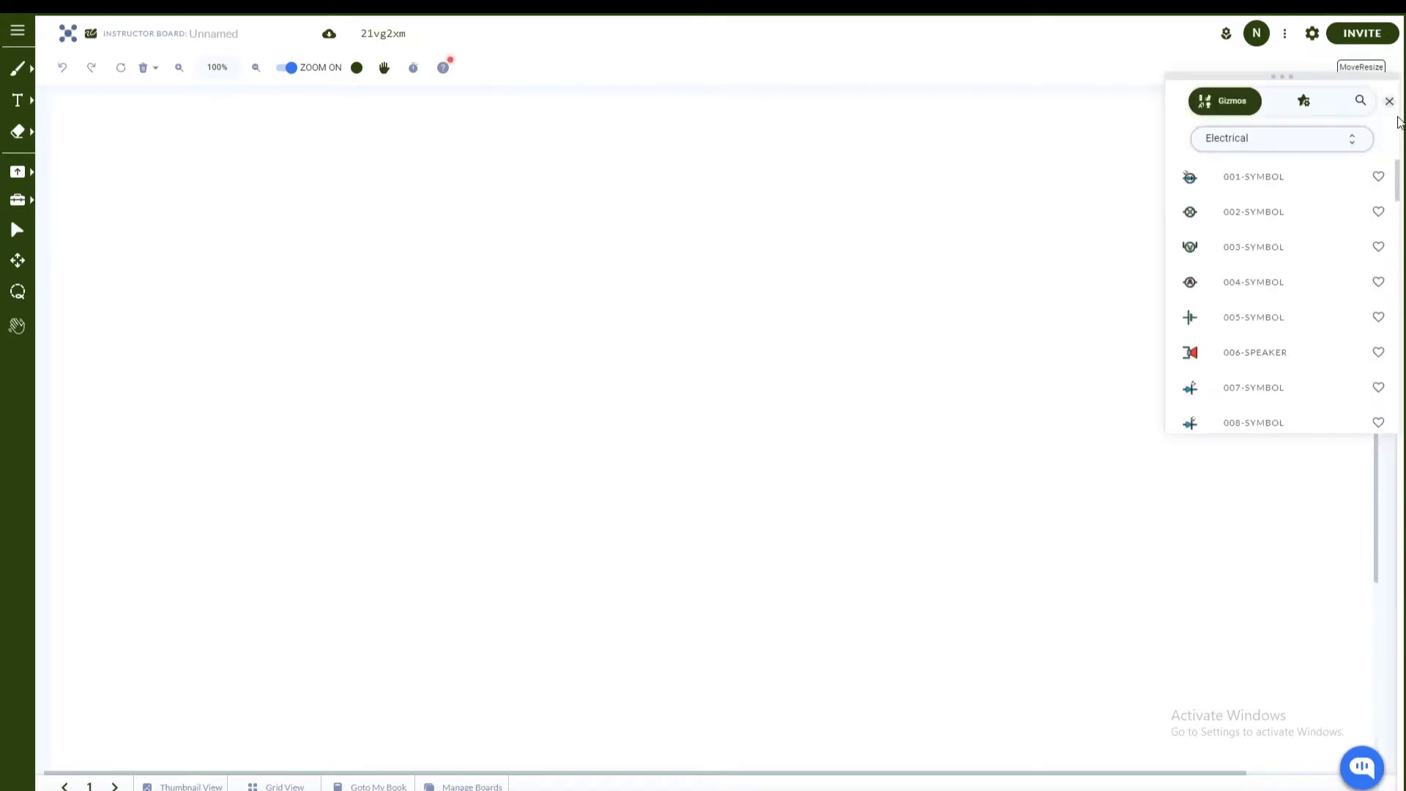
{"action": "left_click", "coordinate": [1359, 141]}
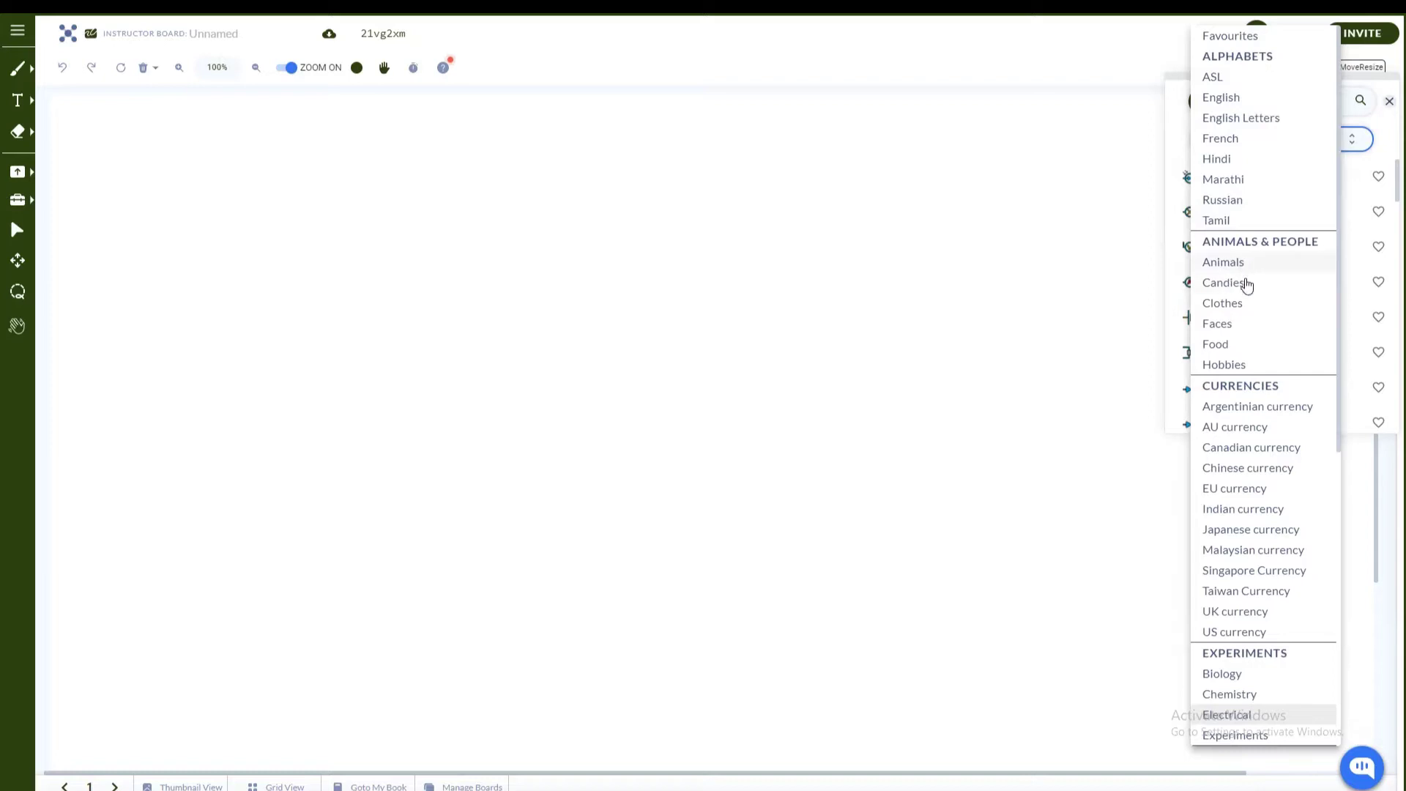
{"action": "scroll", "coordinate": [1288, 448], "scroll_direction": "down", "scroll_amount": 2}
{"action": "scroll", "coordinate": [1289, 454], "scroll_direction": "down", "scroll_amount": 2}
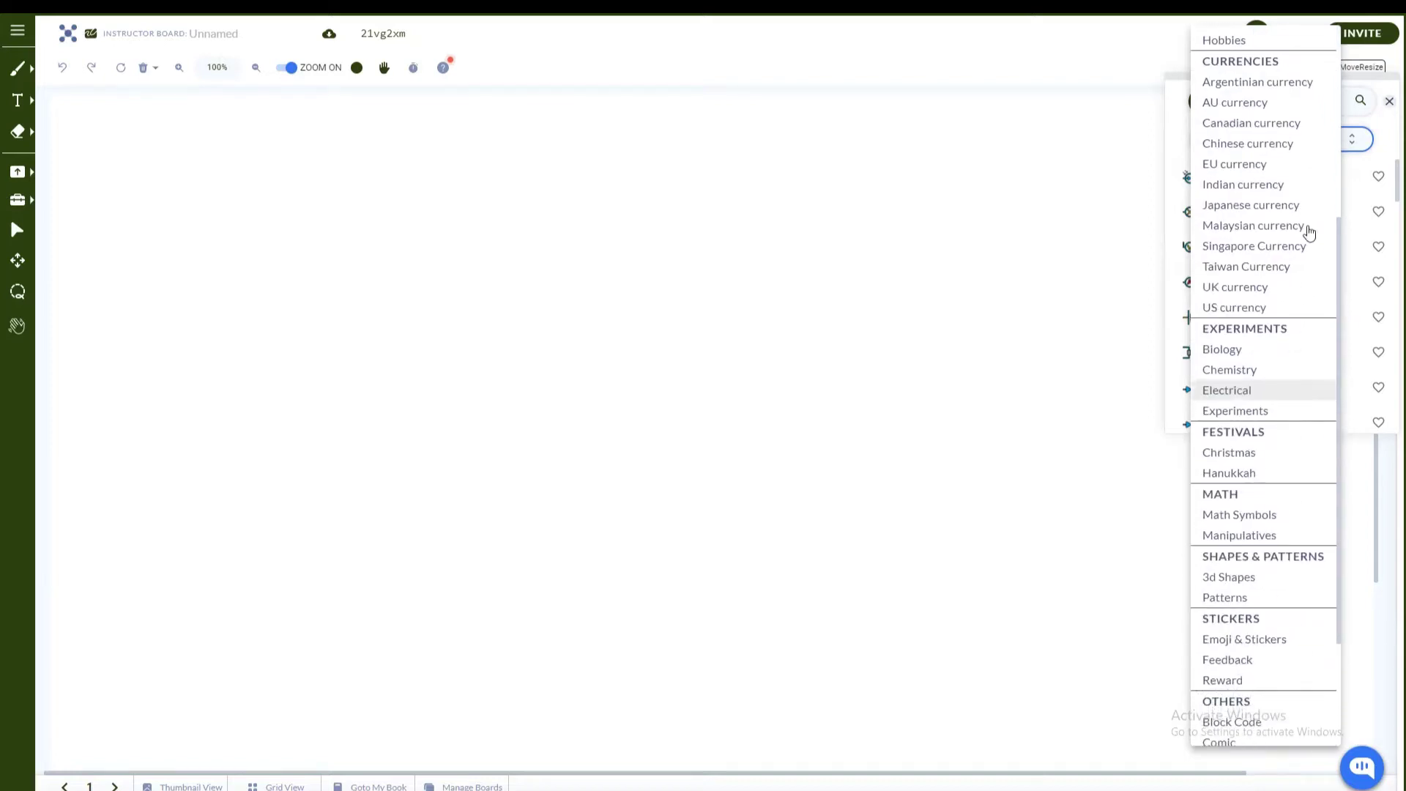
{"action": "left_click", "coordinate": [1243, 396]}
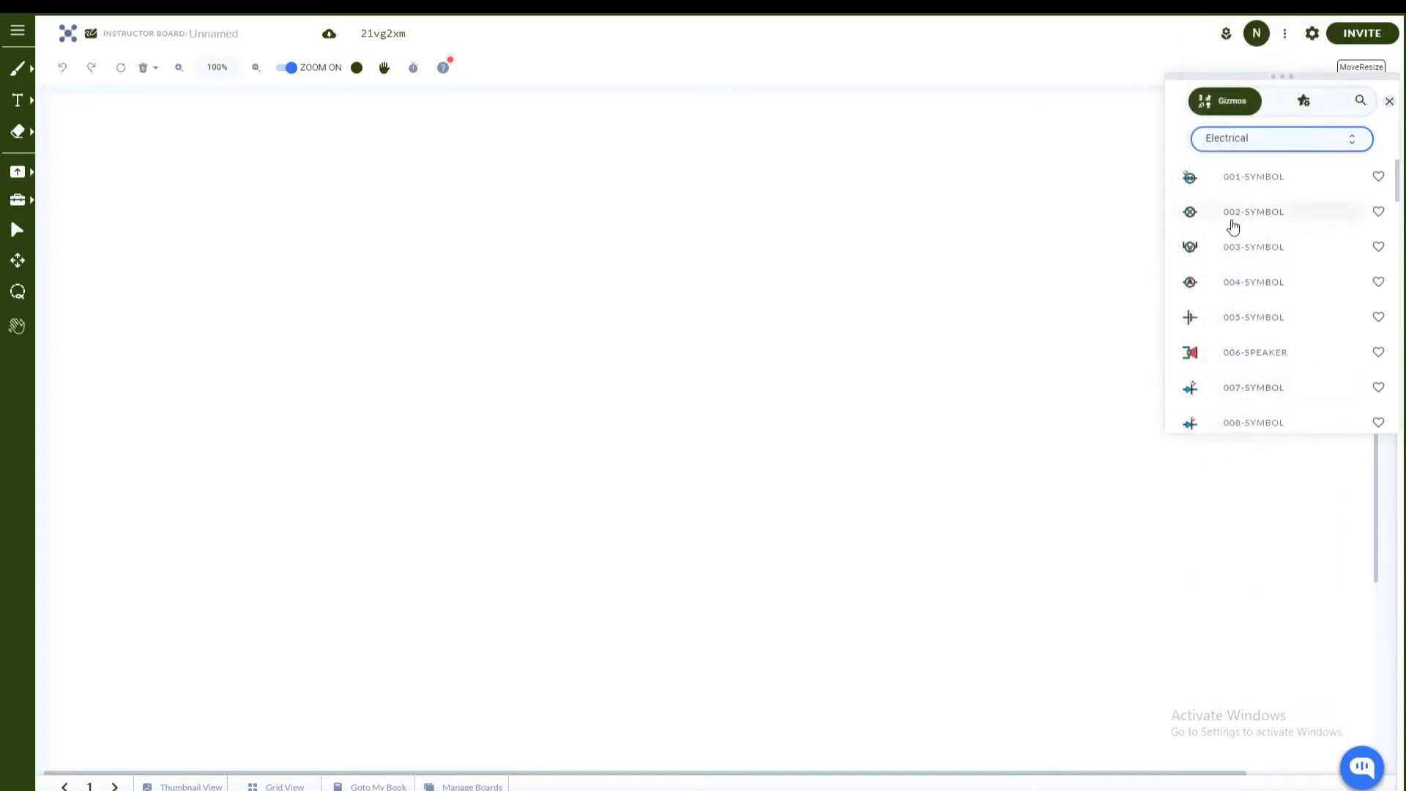
{"action": "left_click_drag", "start_coordinate": [1234, 223], "coordinate": [539, 294]}
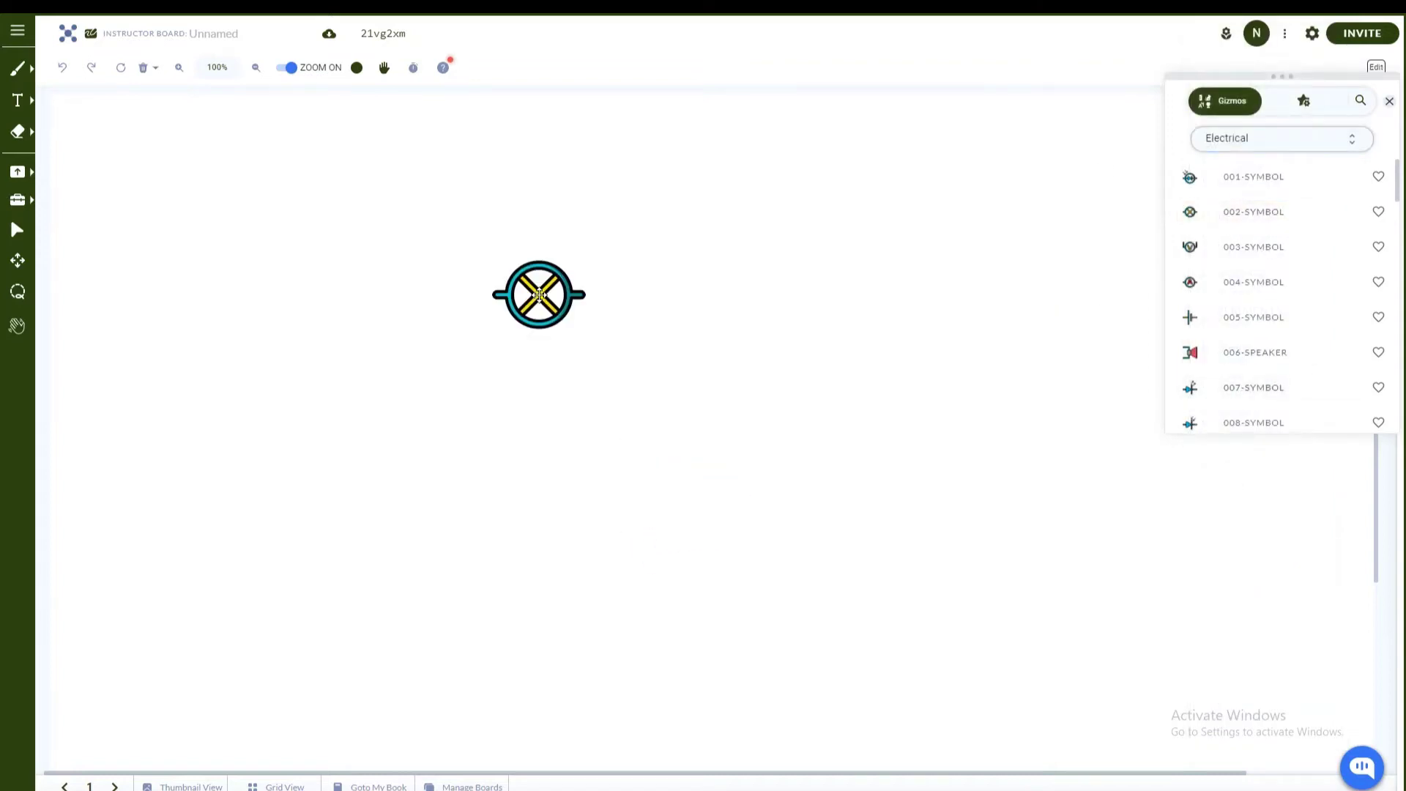
{"action": "left_click_drag", "start_coordinate": [1235, 284], "coordinate": [723, 432]}
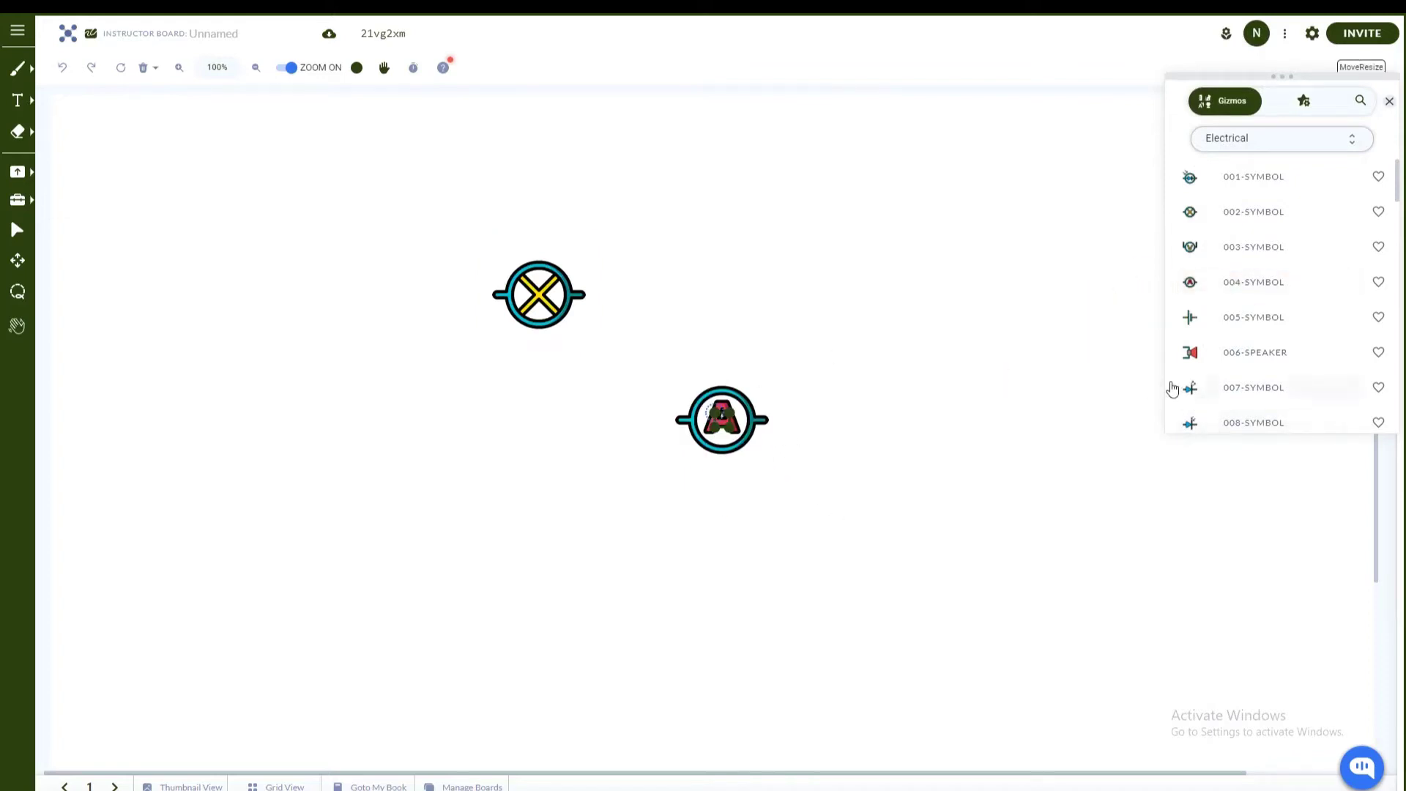
Browse the Biology and Faces gizmo categories
{"action": "left_click", "coordinate": [1353, 140]}
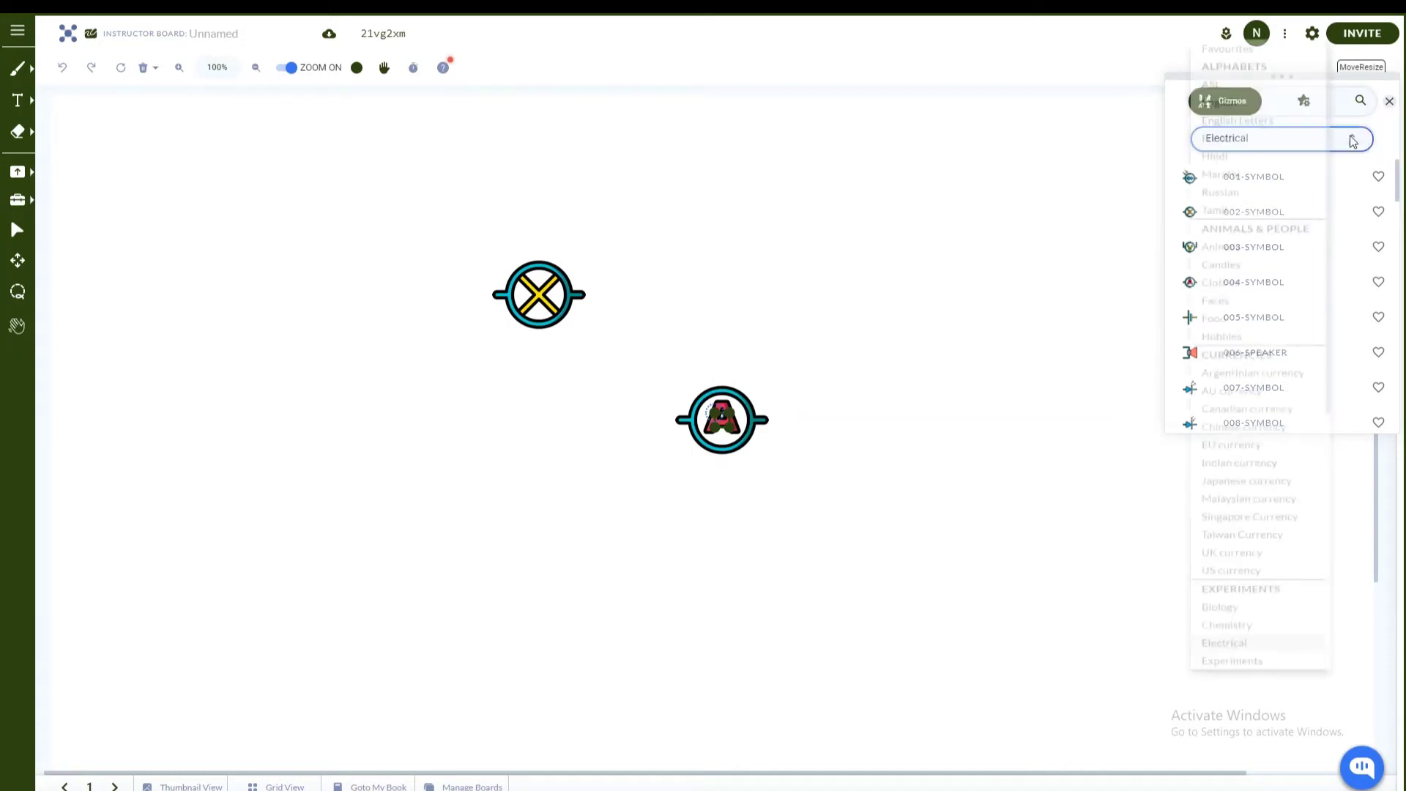
{"action": "scroll", "coordinate": [1272, 462], "scroll_direction": "down", "scroll_amount": 5}
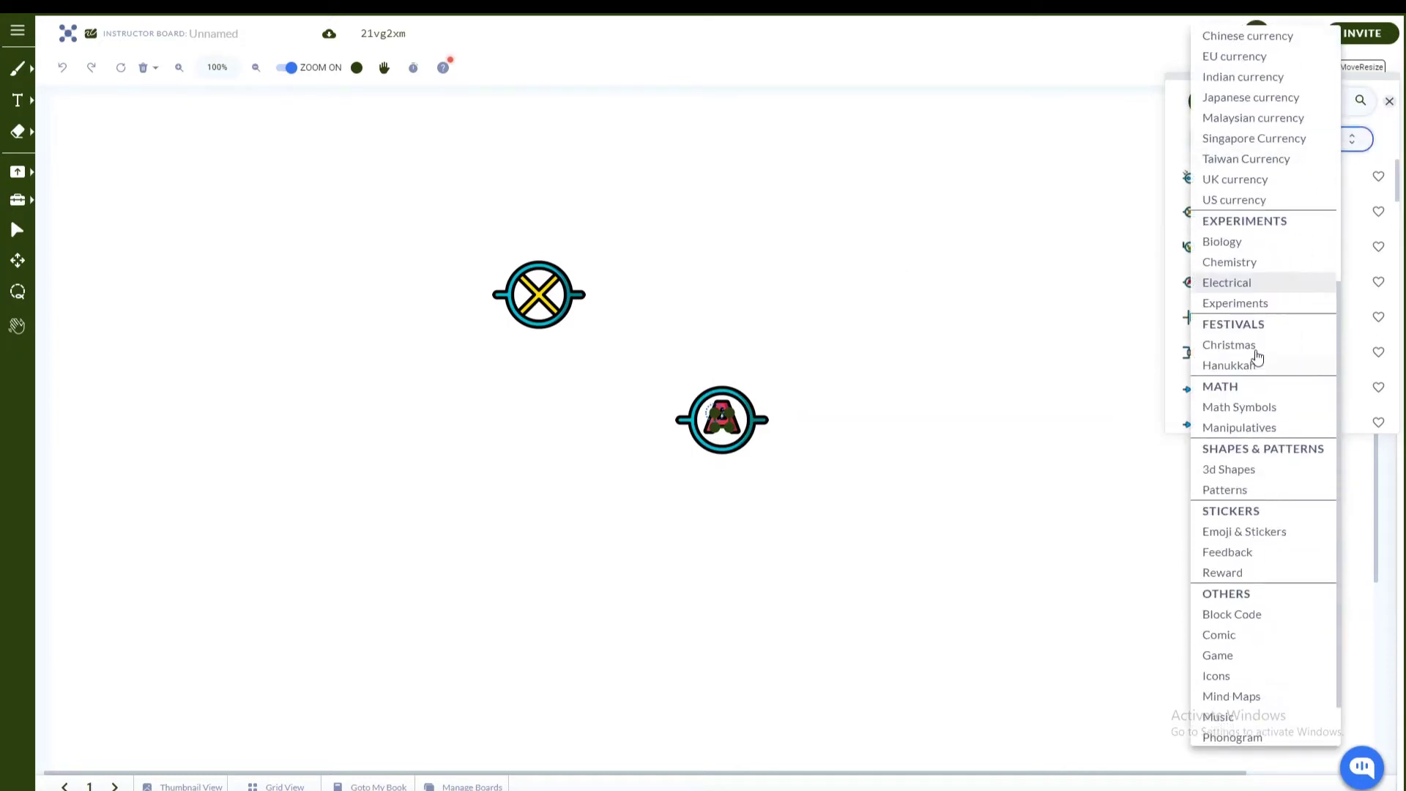
{"action": "left_click", "coordinate": [1244, 244]}
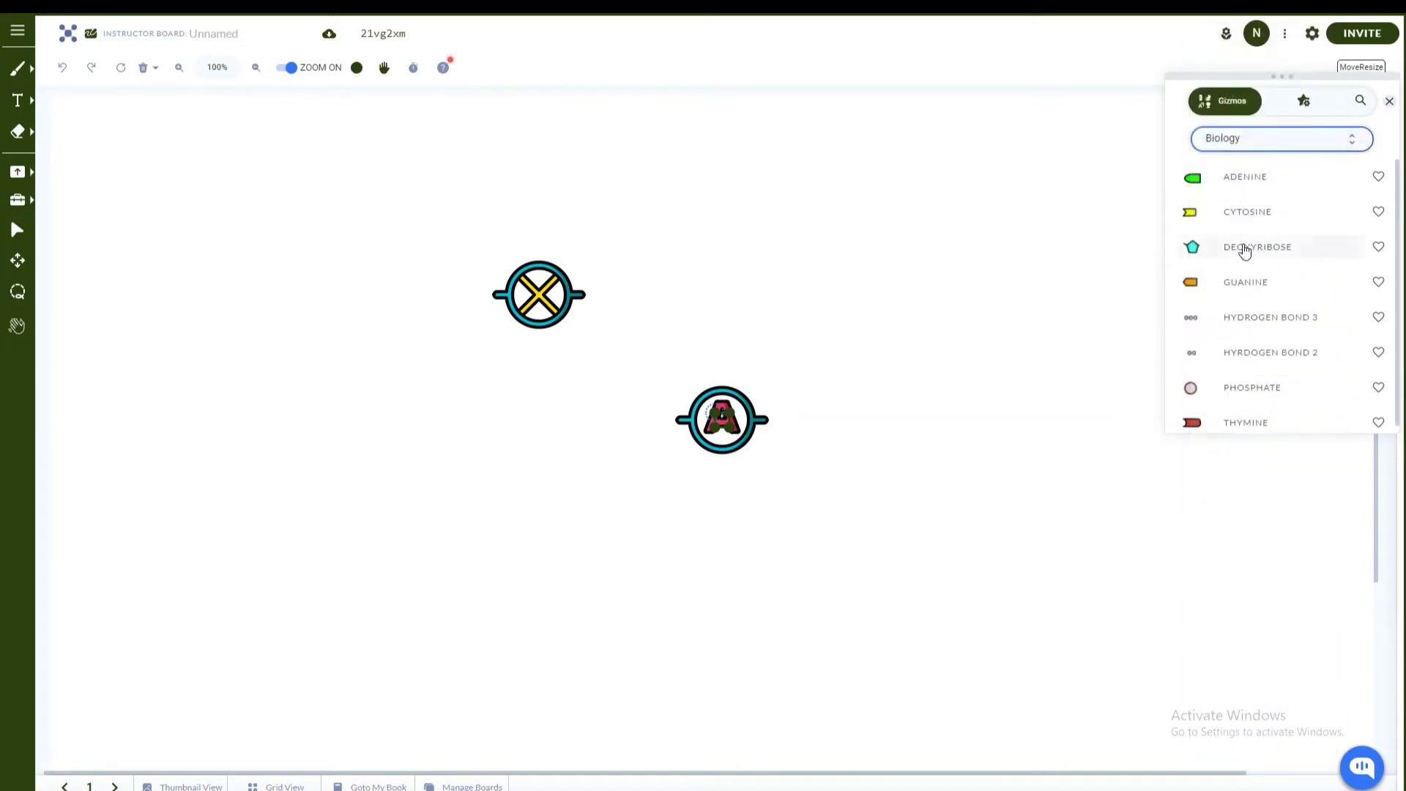
{"action": "left_click", "coordinate": [1281, 140]}
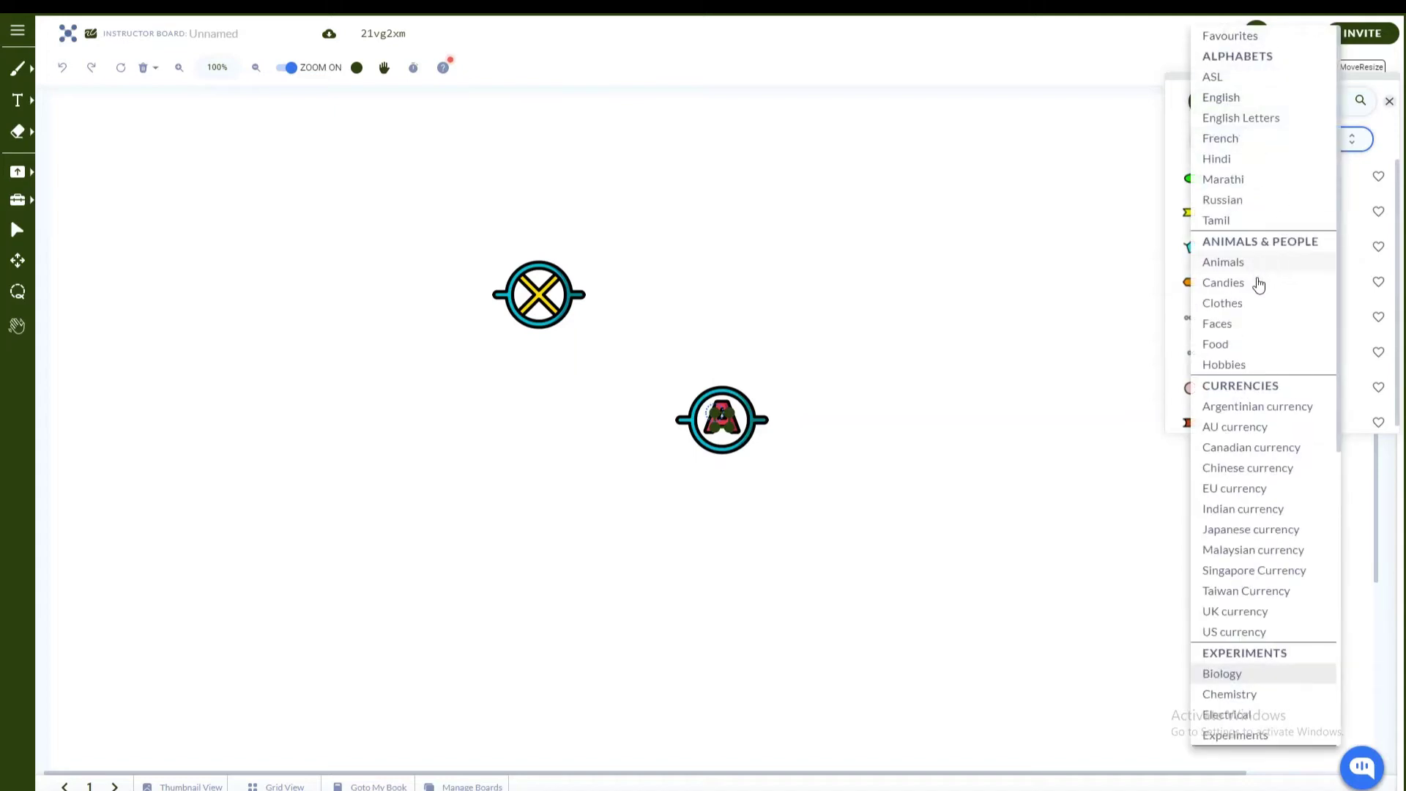
{"action": "left_click", "coordinate": [1245, 324]}
Place THE SUM OF gizmo from the Math Symbols category at the right of the electrical symbols
{"action": "left_click", "coordinate": [1304, 139]}
{"action": "scroll", "coordinate": [1267, 451], "scroll_direction": "down", "scroll_amount": 4}
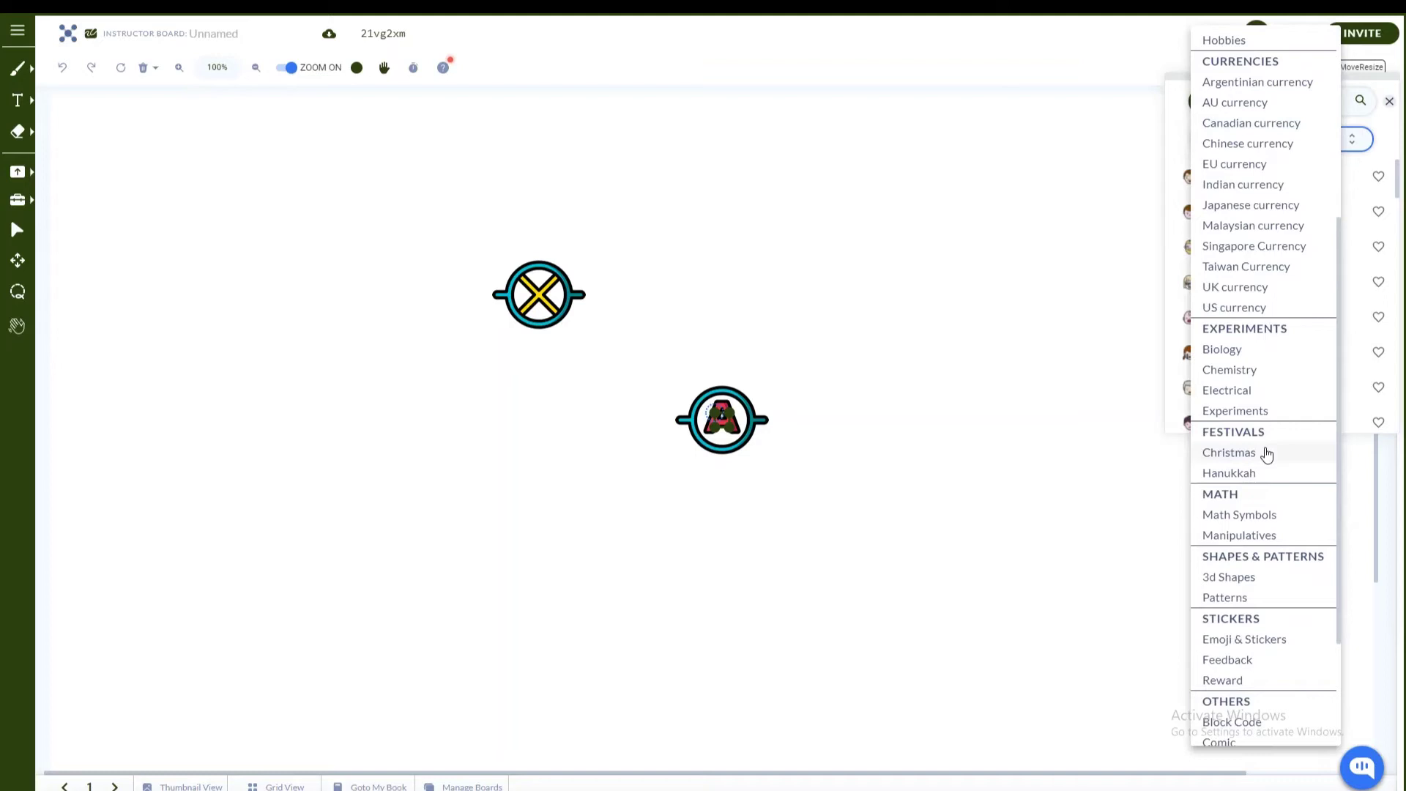
{"action": "left_click", "coordinate": [1250, 517]}
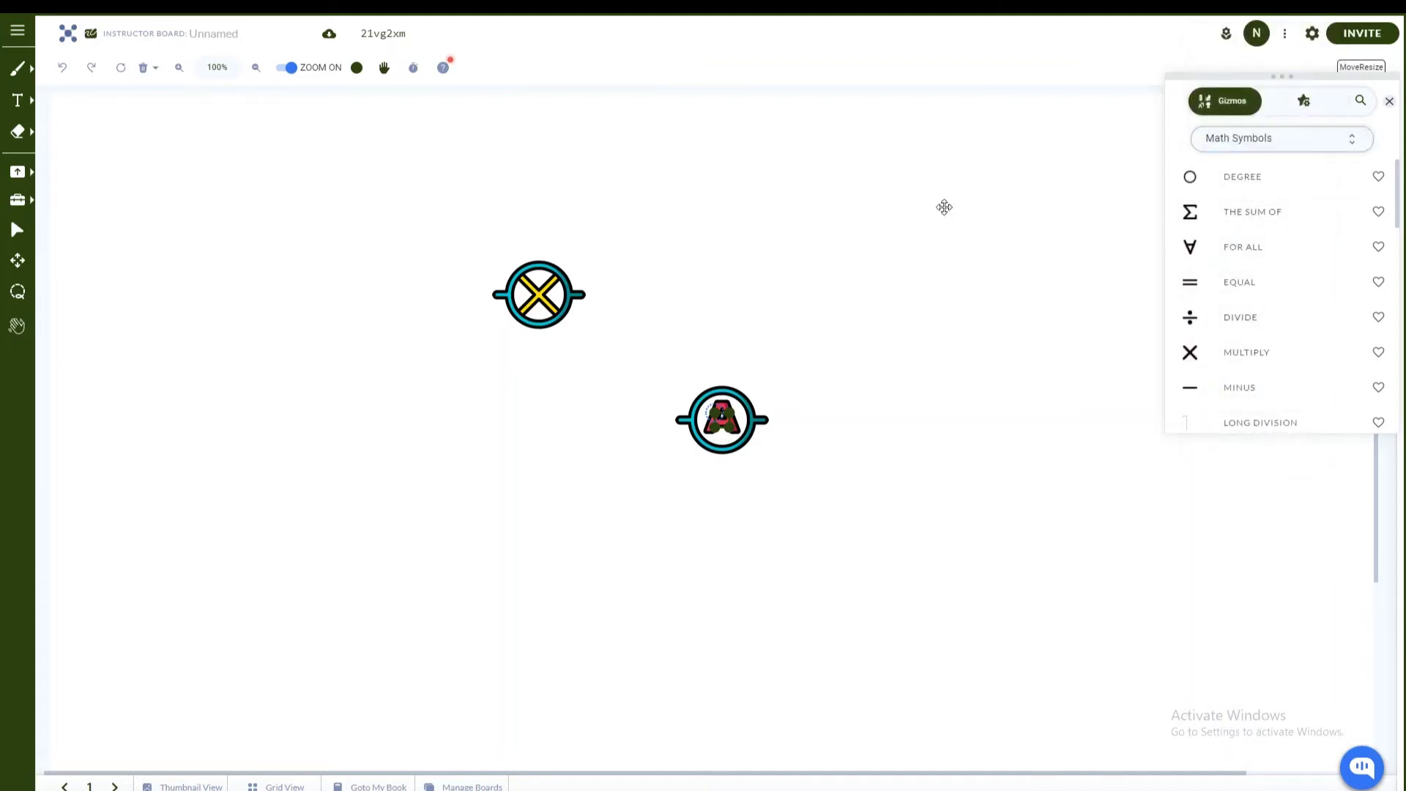
{"action": "left_click_drag", "start_coordinate": [1191, 212], "coordinate": [980, 346]}
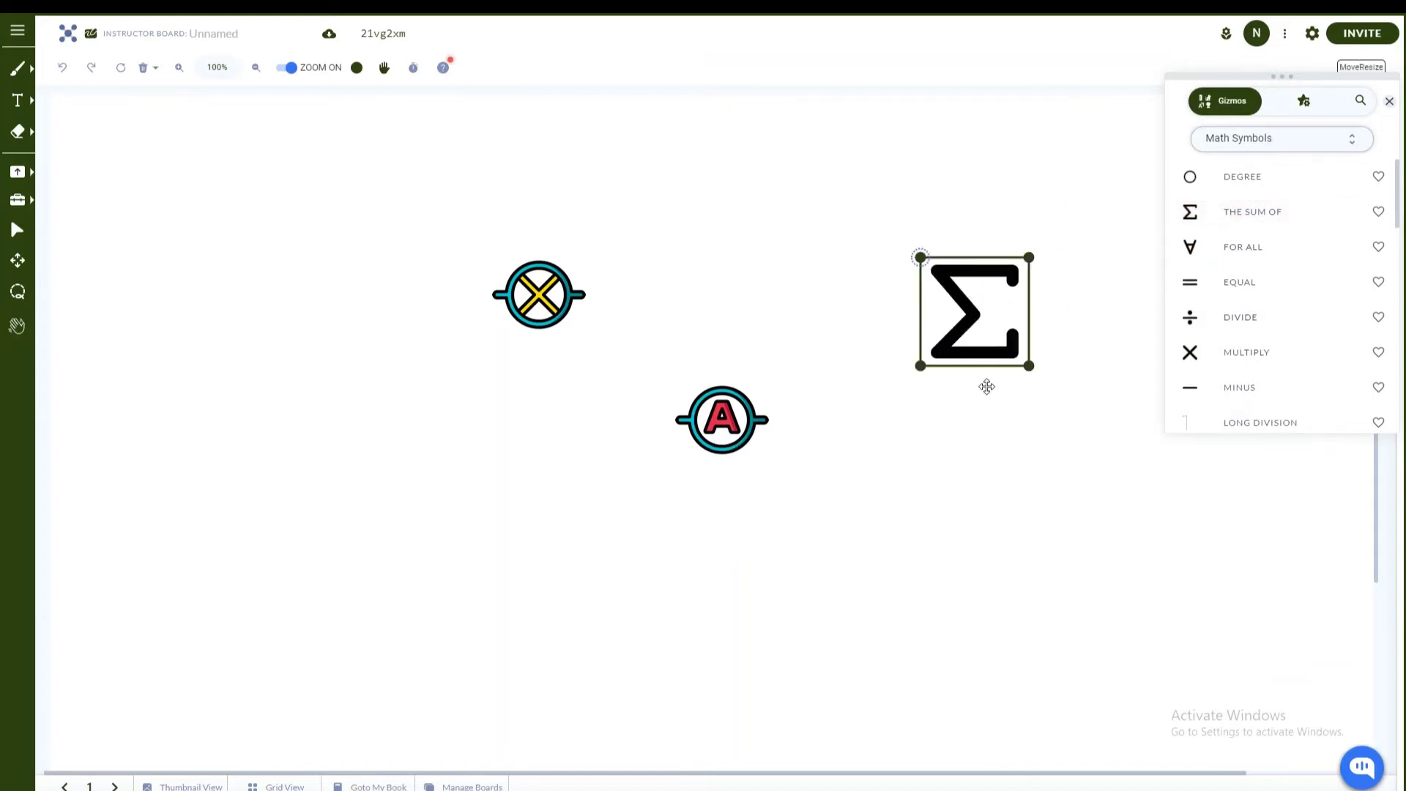
Place the 006-ROBOTICS-5 gizmo from the Robots category on the board below the sum symbol
{"action": "scroll", "coordinate": [1249, 276], "scroll_direction": "down", "scroll_amount": 3}
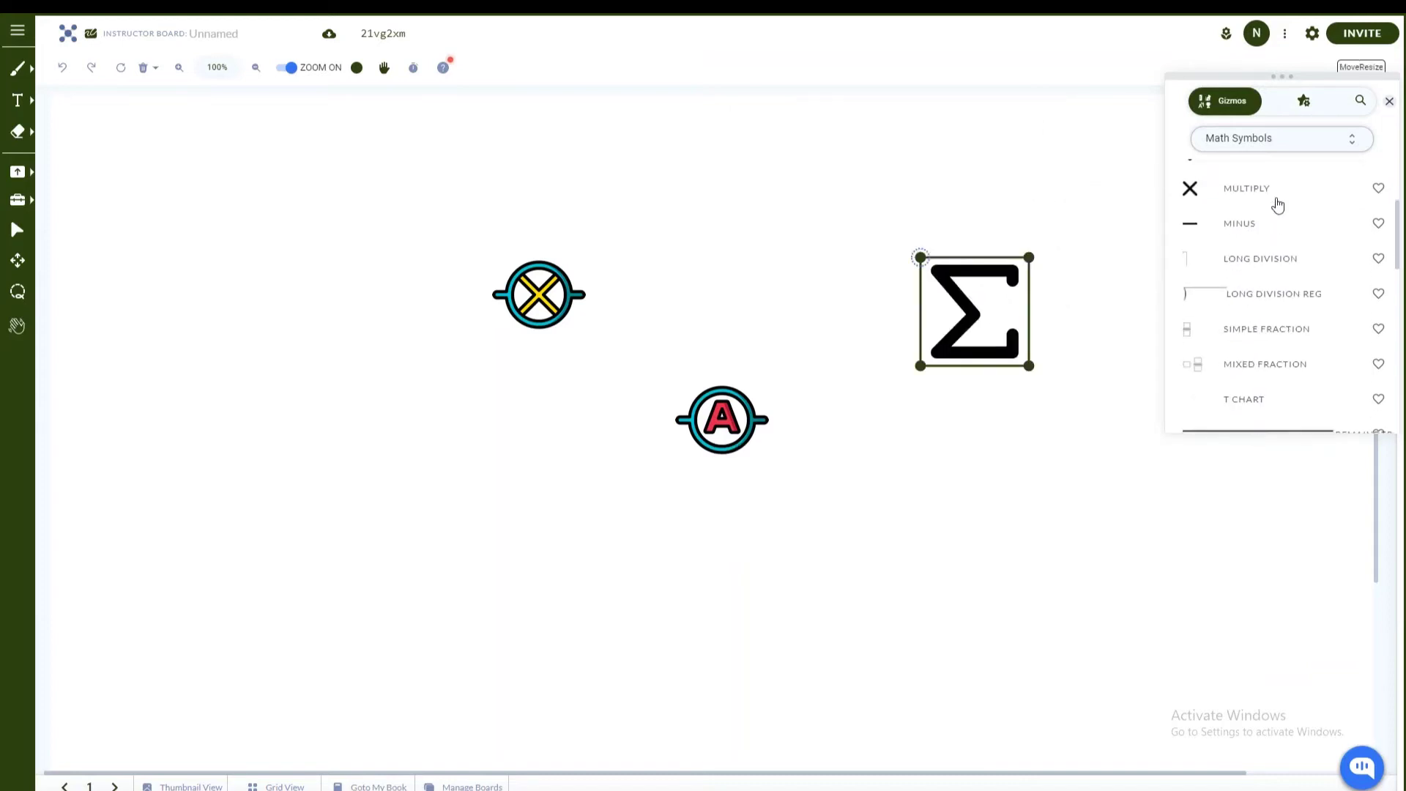
{"action": "left_click", "coordinate": [1274, 146]}
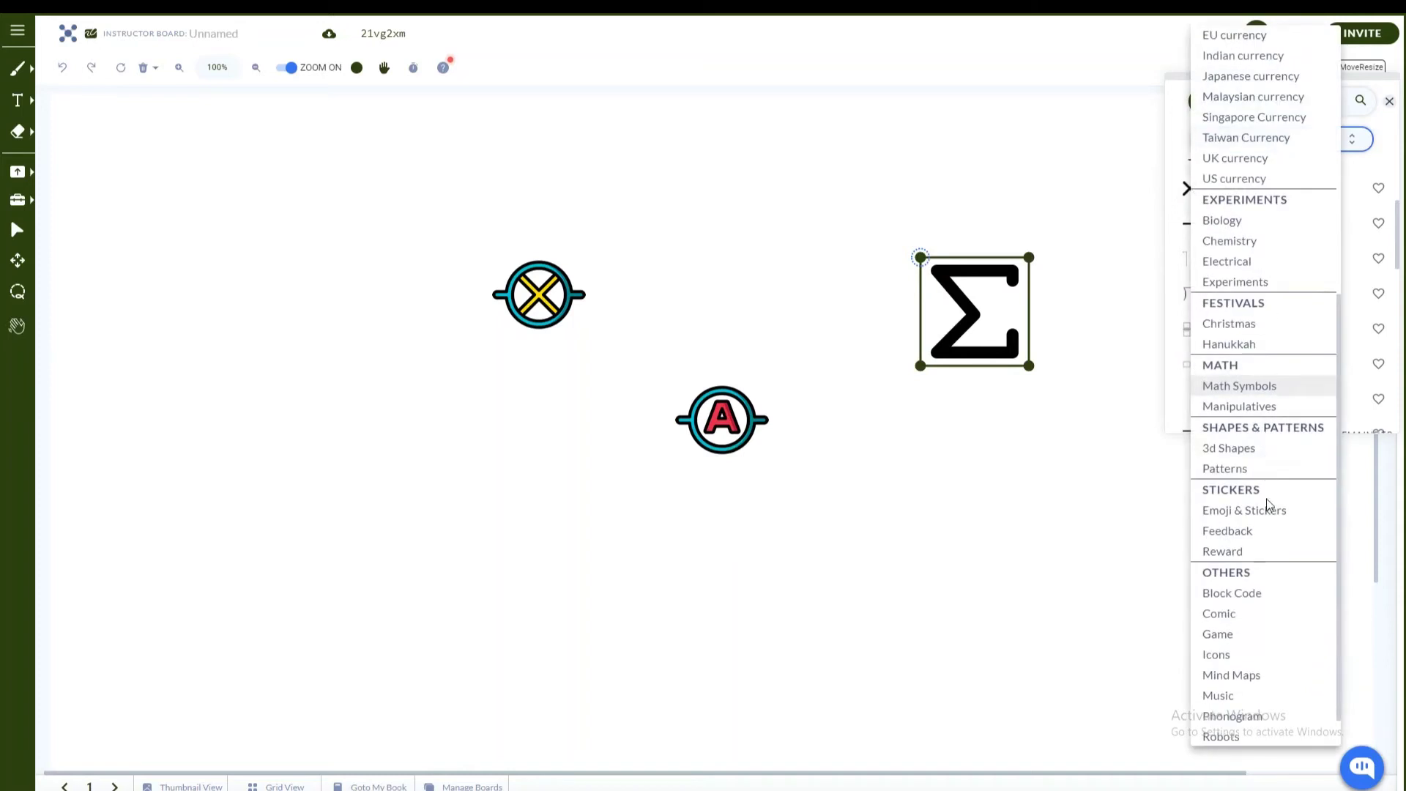
{"action": "scroll", "coordinate": [1269, 505], "scroll_direction": "down", "scroll_amount": 1}
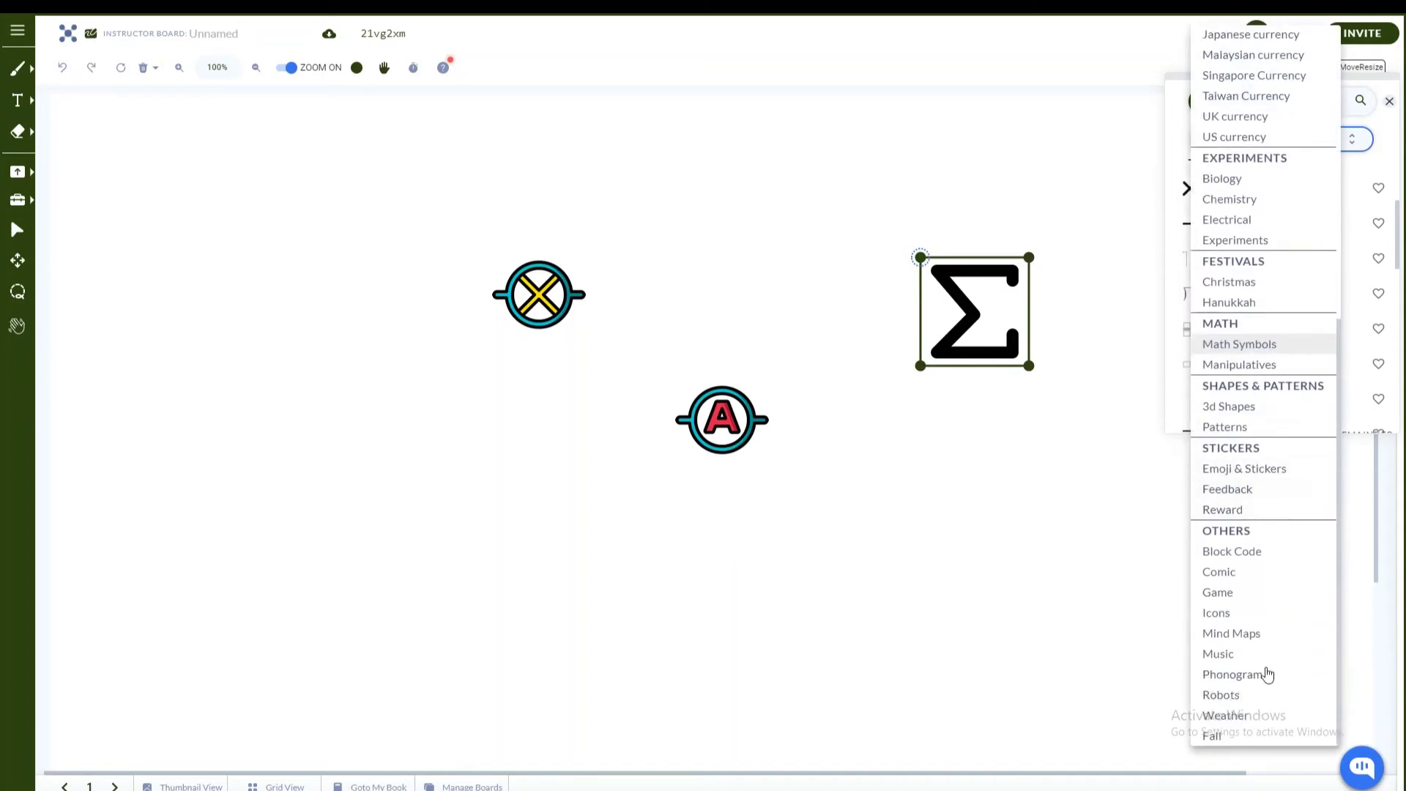
{"action": "left_click", "coordinate": [1224, 698]}
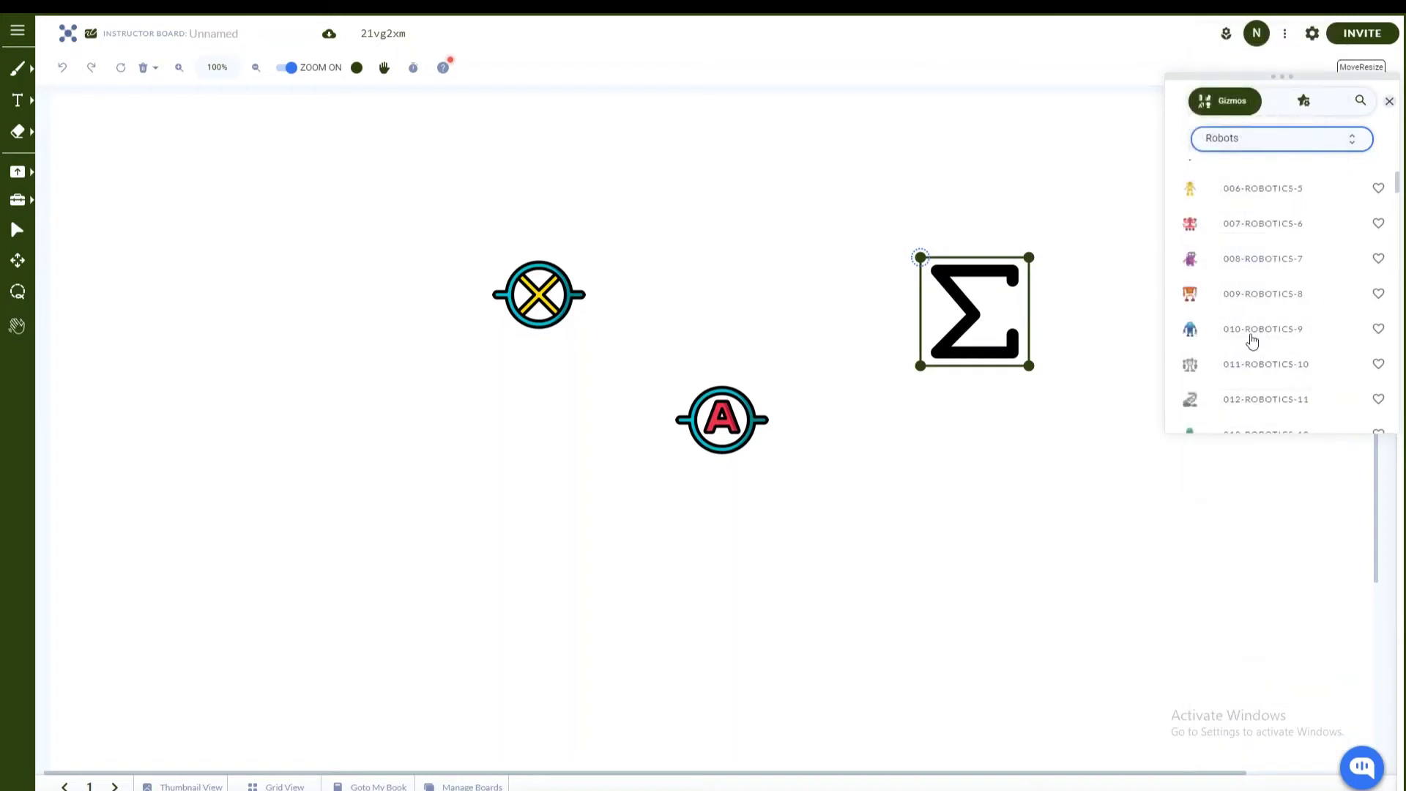
{"action": "left_click_drag", "start_coordinate": [1256, 194], "coordinate": [1009, 503]}
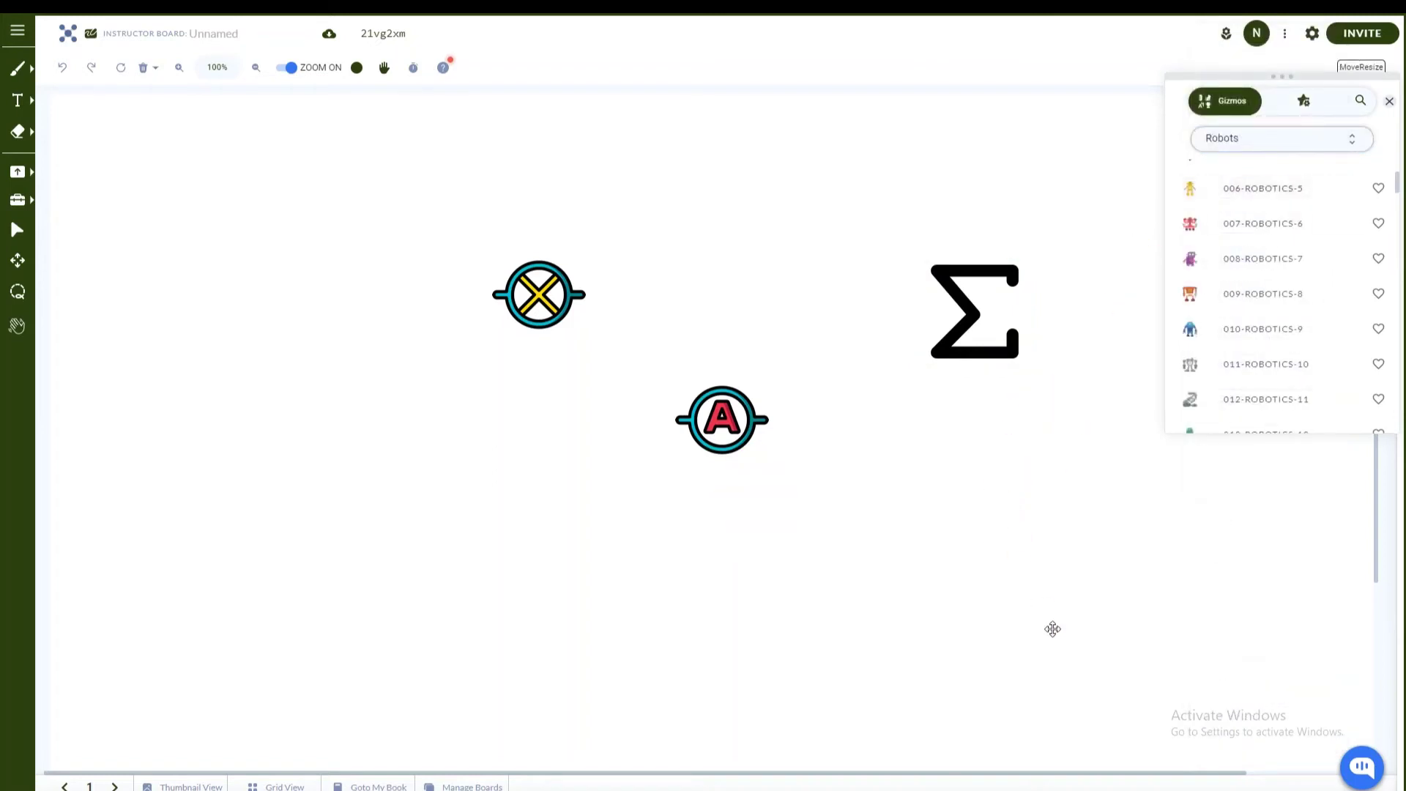